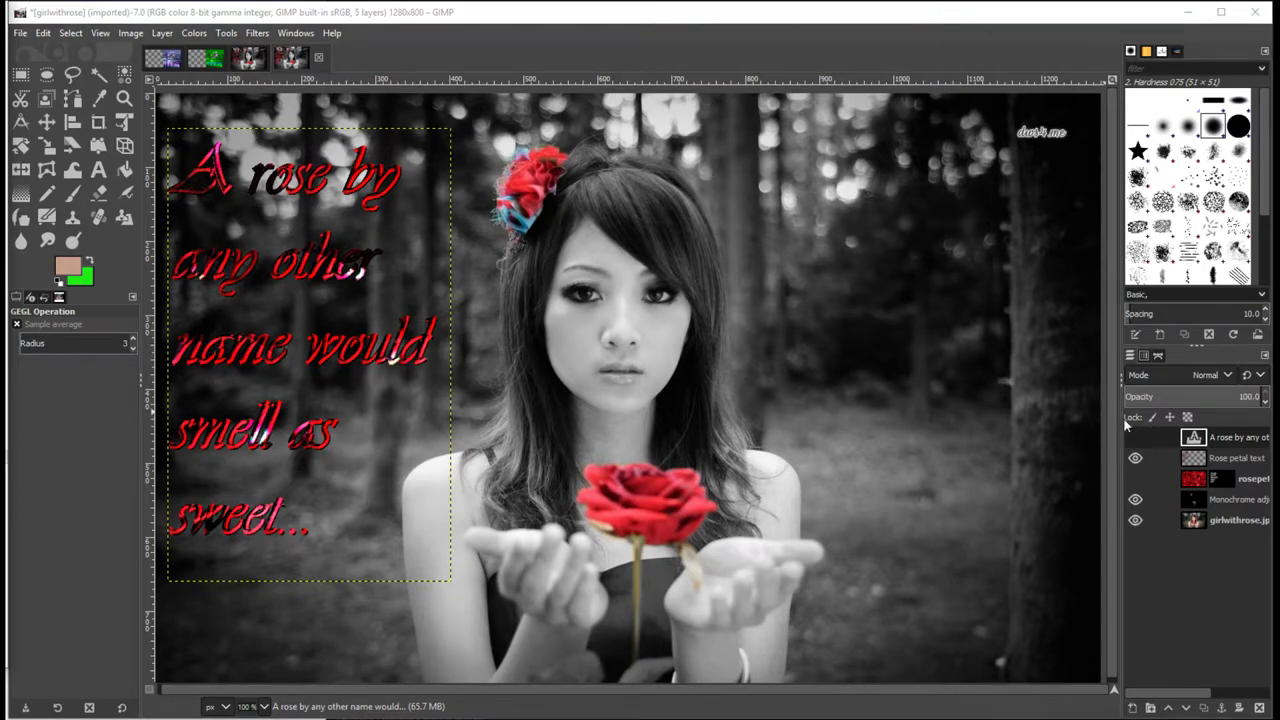
Select the Rose petal text layer in the Layers panel.
{"action": "left_click", "coordinate": [1225, 460]}
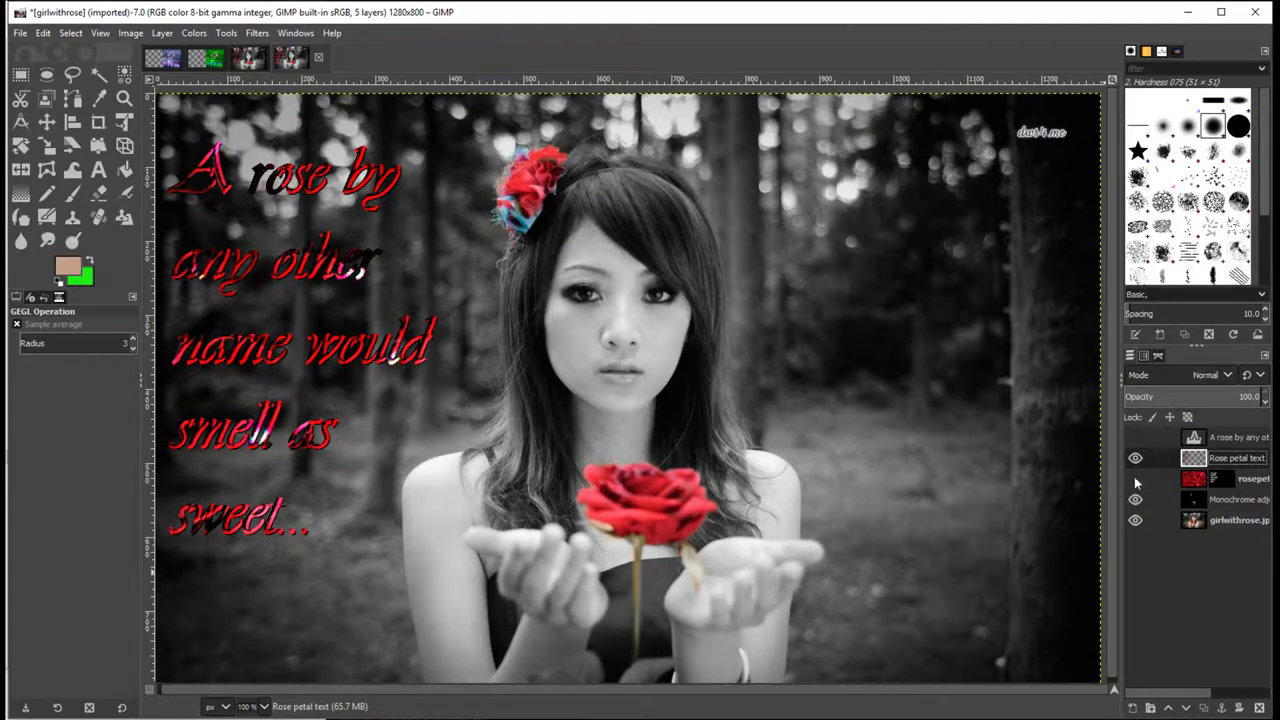
Create a new layer named 'Supernova' with Normal mode and Transparency fill.
{"action": "left_click", "coordinate": [1140, 708]}
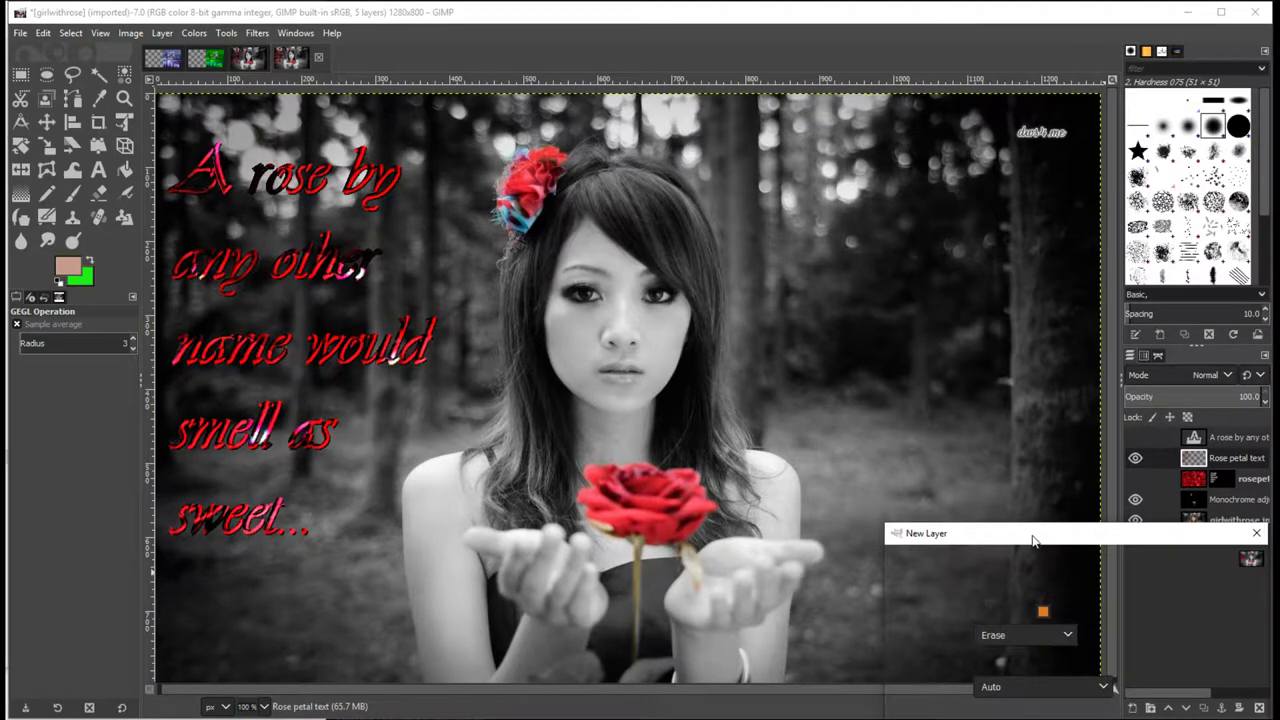
{"action": "mouse_move", "coordinate": [1033, 540]}
{"action": "left_mouse_down"}
{"action": "mouse_move", "coordinate": [1051, 542]}
{"action": "mouse_move", "coordinate": [35, 528]}
{"action": "mouse_move", "coordinate": [614, 137]}
{"action": "left_mouse_up"}
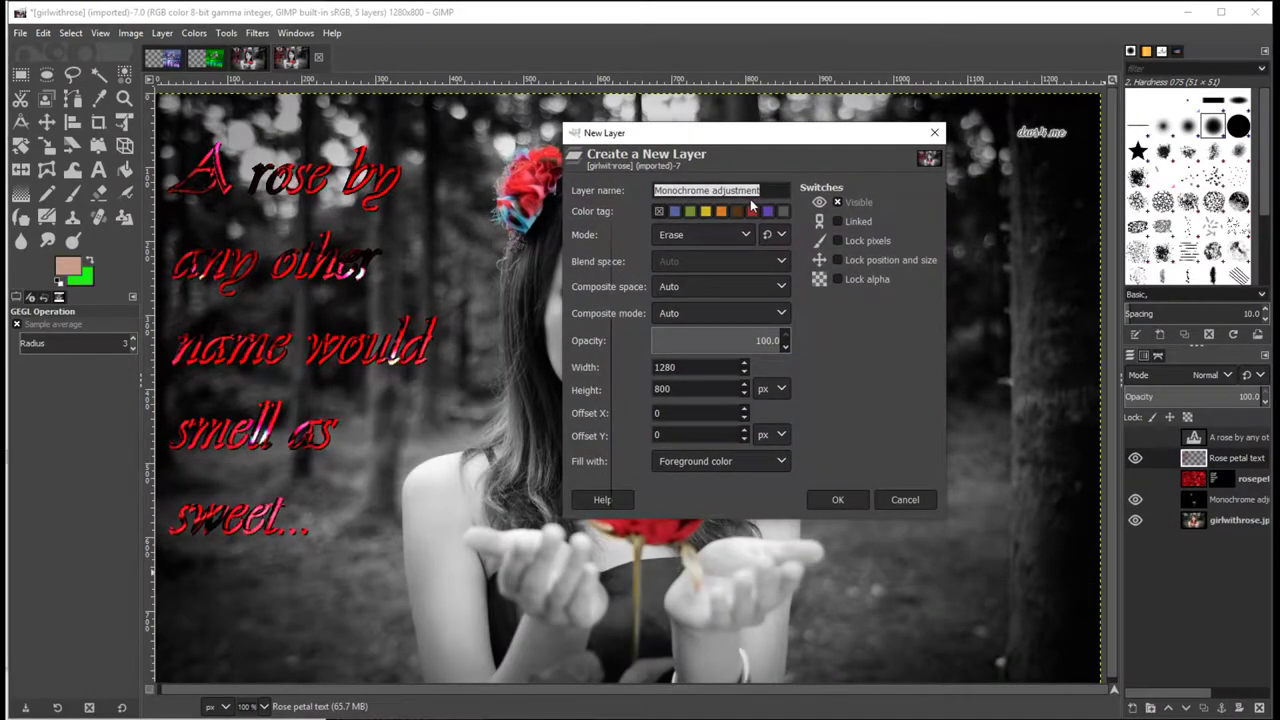
{"action": "type", "text": "Supwer"}
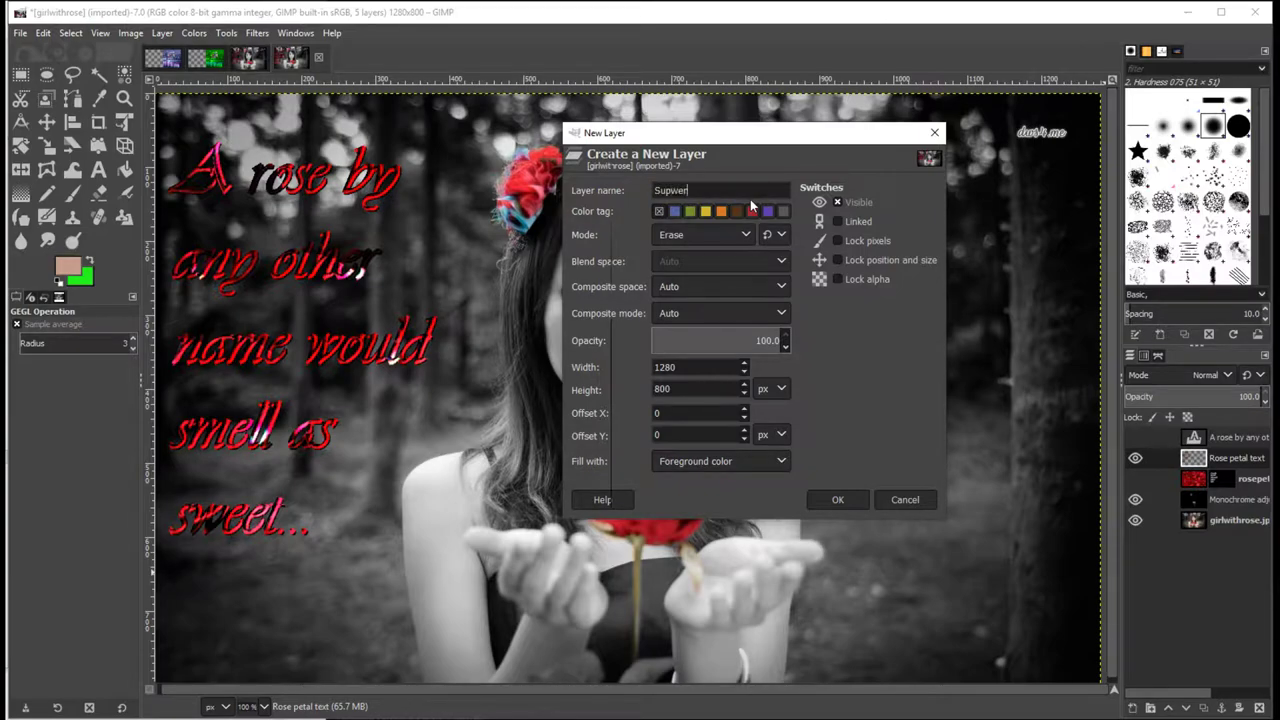
{"action": "key", "text": "BackSpace"}
{"action": "key", "text": "BackSpace"}
{"action": "key", "text": "BackSpace"}
{"action": "type", "text": "ernova"}
{"action": "left_click_drag", "start_coordinate": [737, 143], "coordinate": [846, 167]}
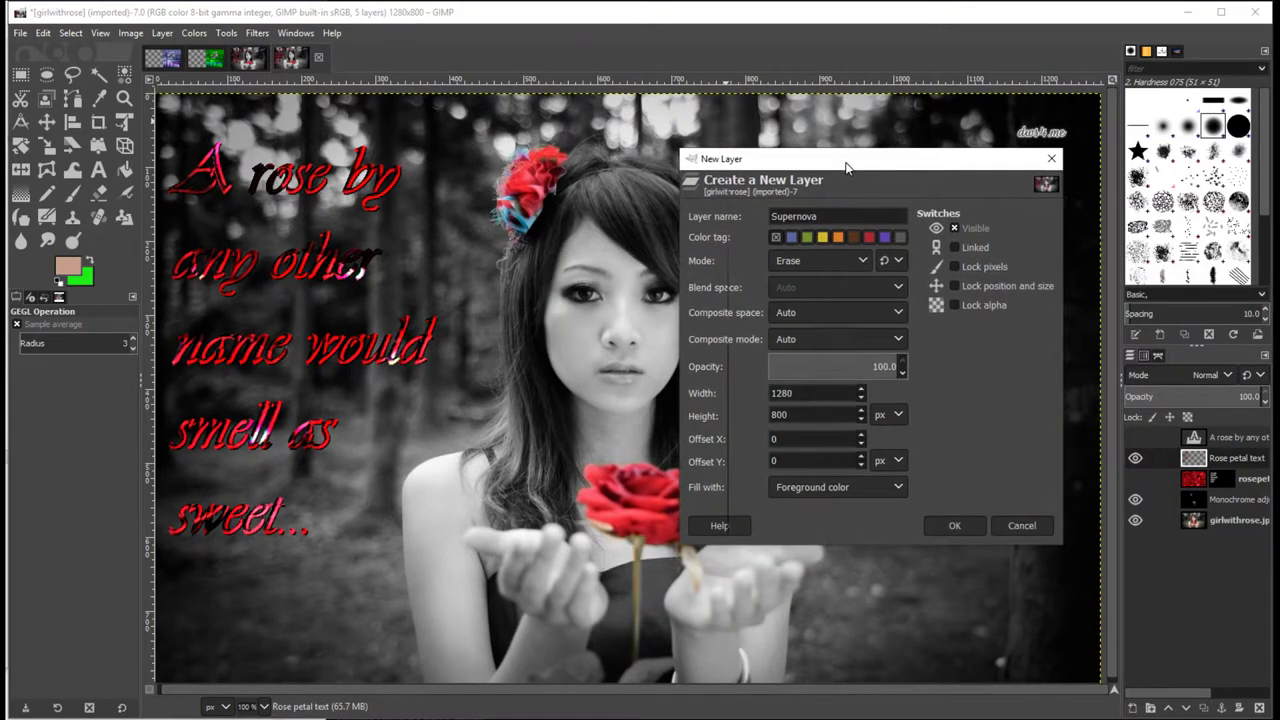
{"action": "left_click", "coordinate": [866, 260]}
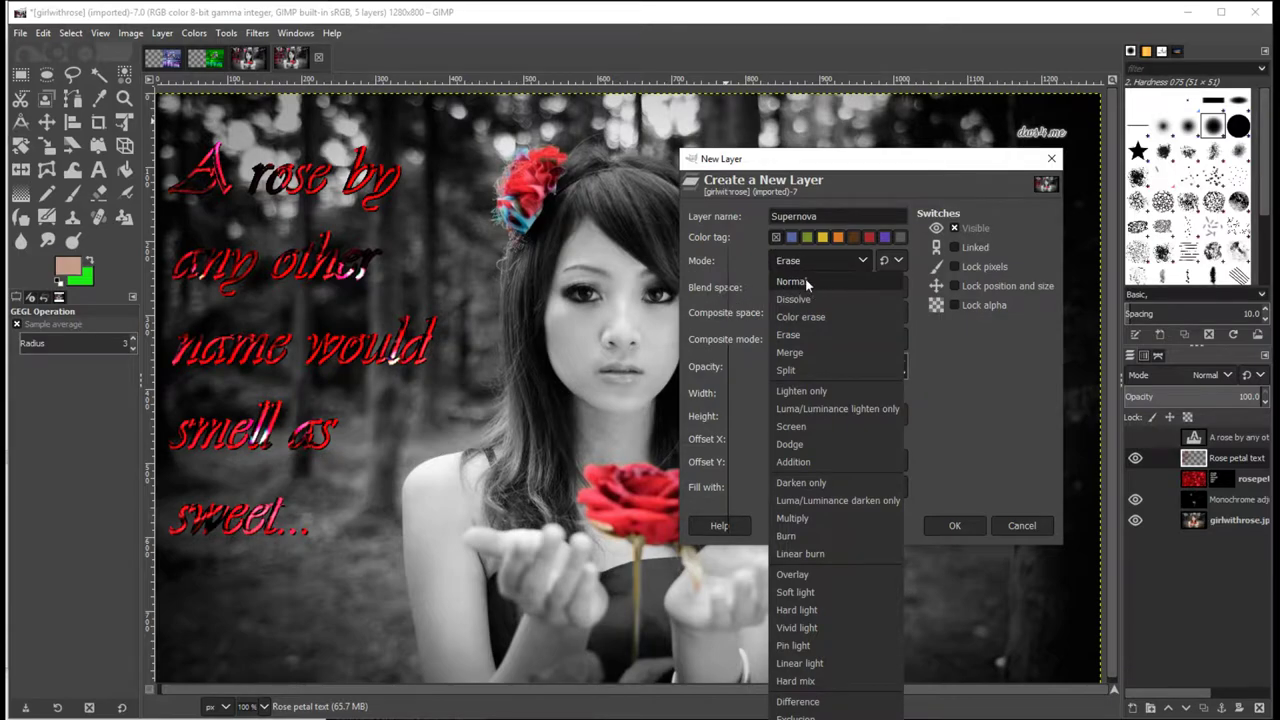
{"action": "left_click", "coordinate": [804, 281]}
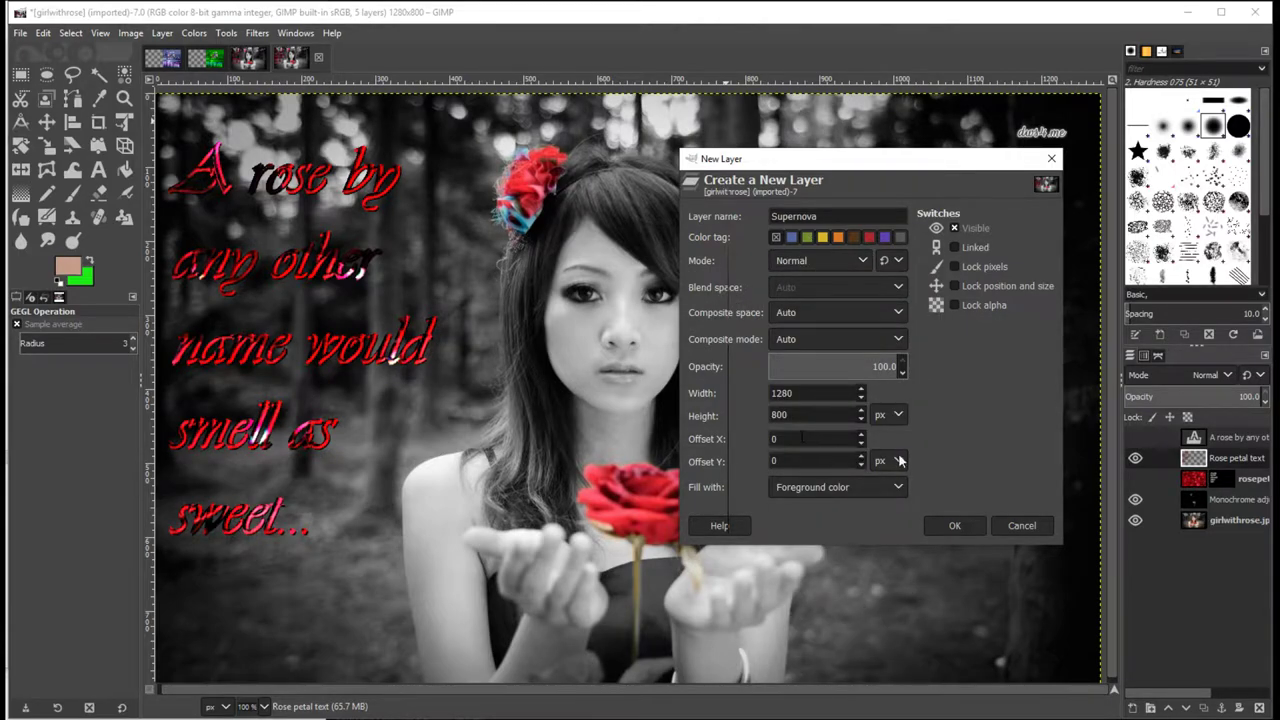
{"action": "left_click", "coordinate": [884, 490]}
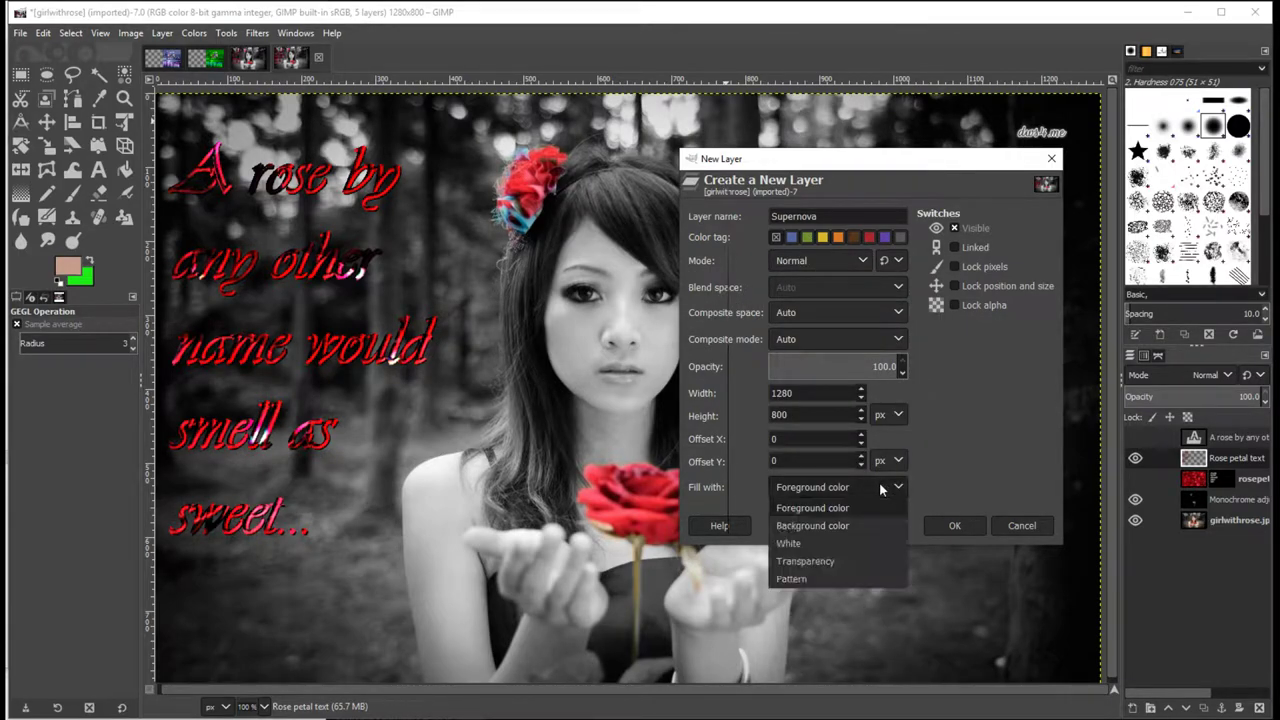
{"action": "left_click", "coordinate": [814, 561]}
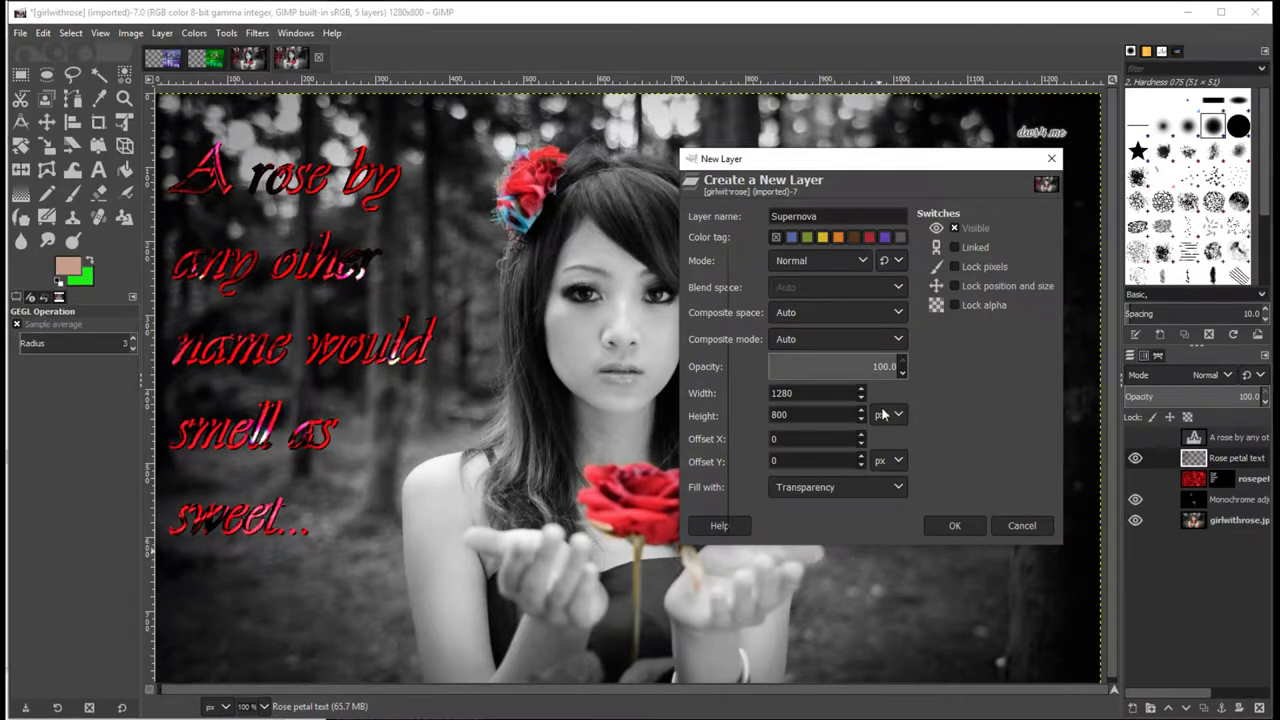
{"action": "left_click", "coordinate": [956, 526]}
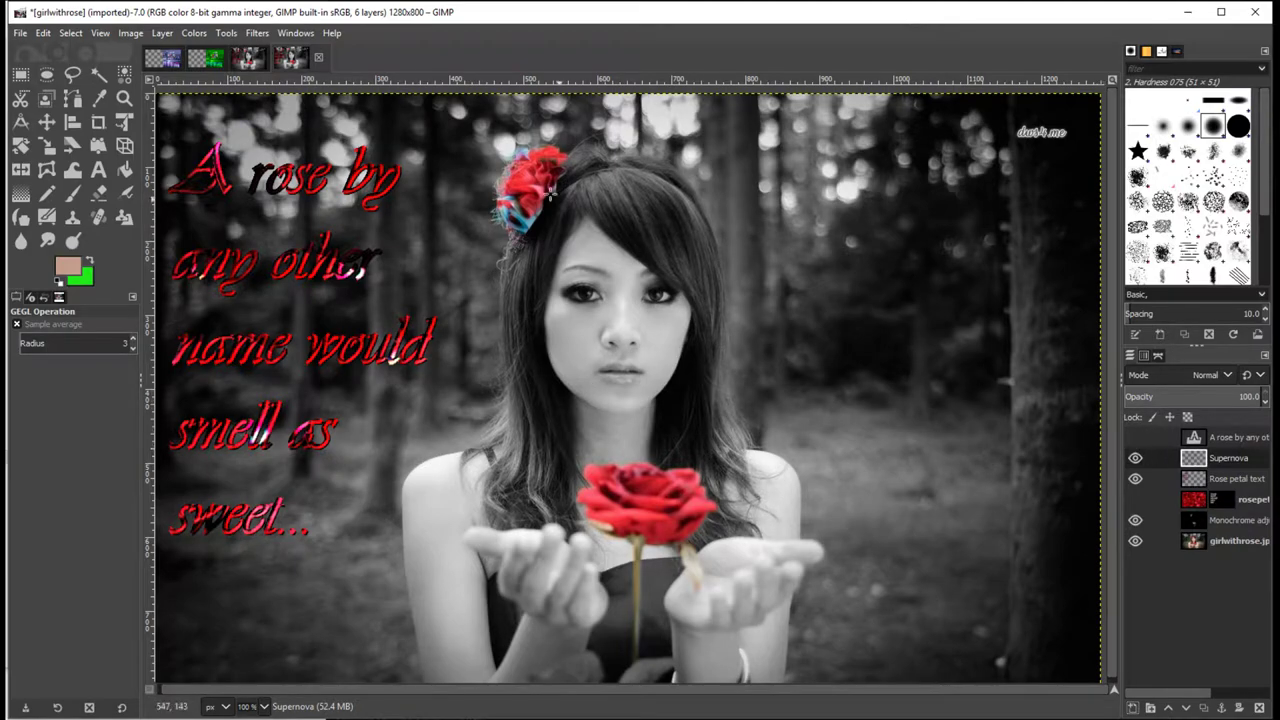
Open the Supernova filter from Filters > Light and Shadow.
{"action": "left_click", "coordinate": [257, 33]}
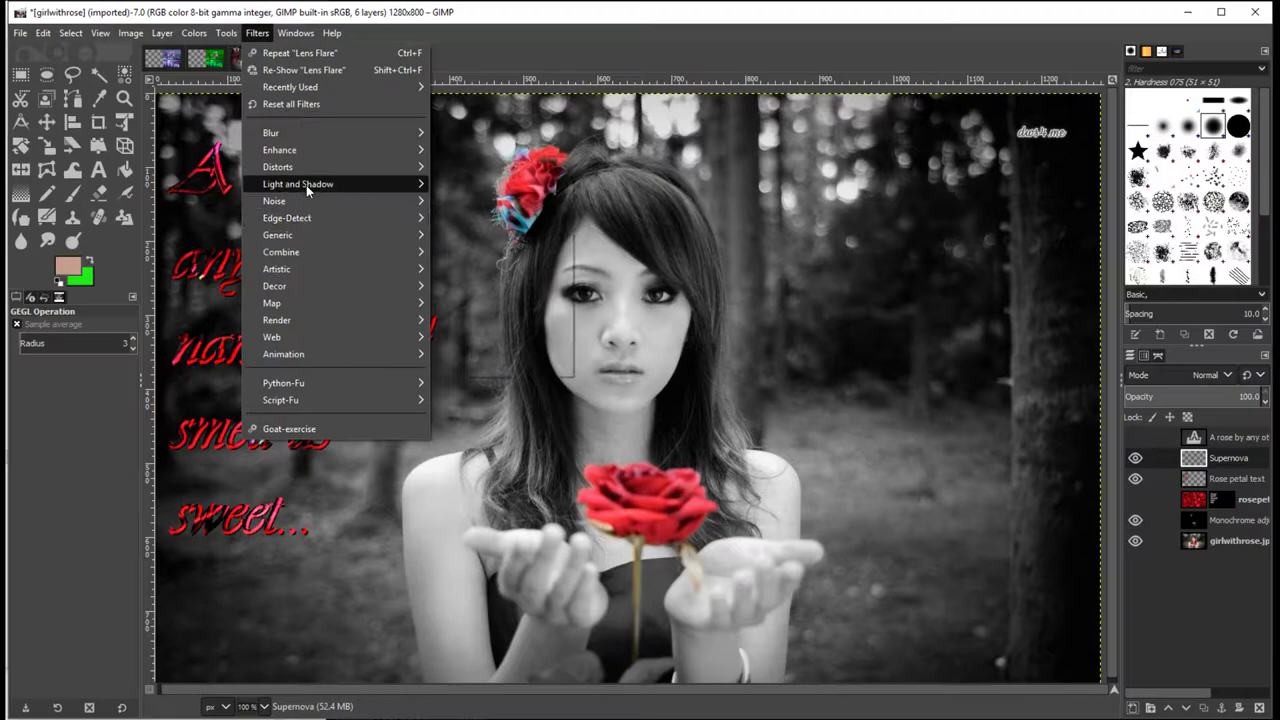
{"action": "mouse_move", "coordinate": [306, 185]}
{"action": "left_click", "coordinate": [491, 184]}
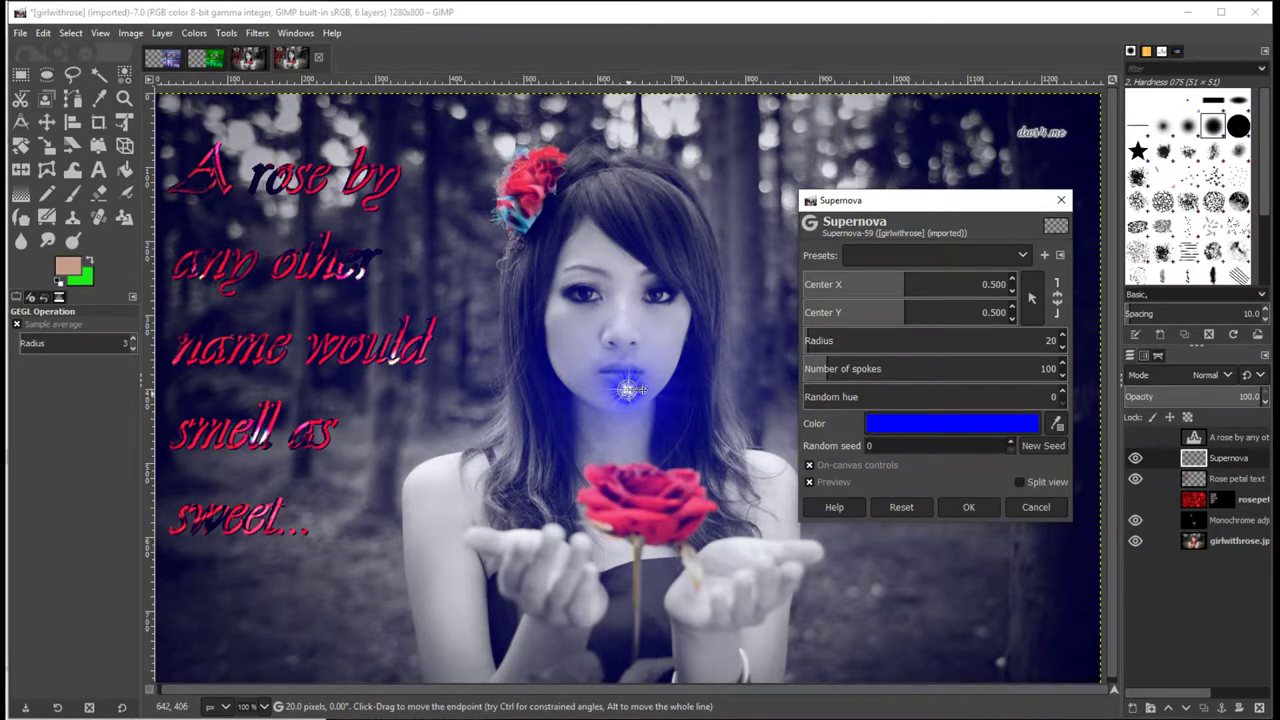
Centre the flare just above the girl's head with a radius of about 65.
{"action": "left_click_drag", "start_coordinate": [642, 389], "coordinate": [529, 214]}
{"action": "left_click", "coordinate": [658, 251]}
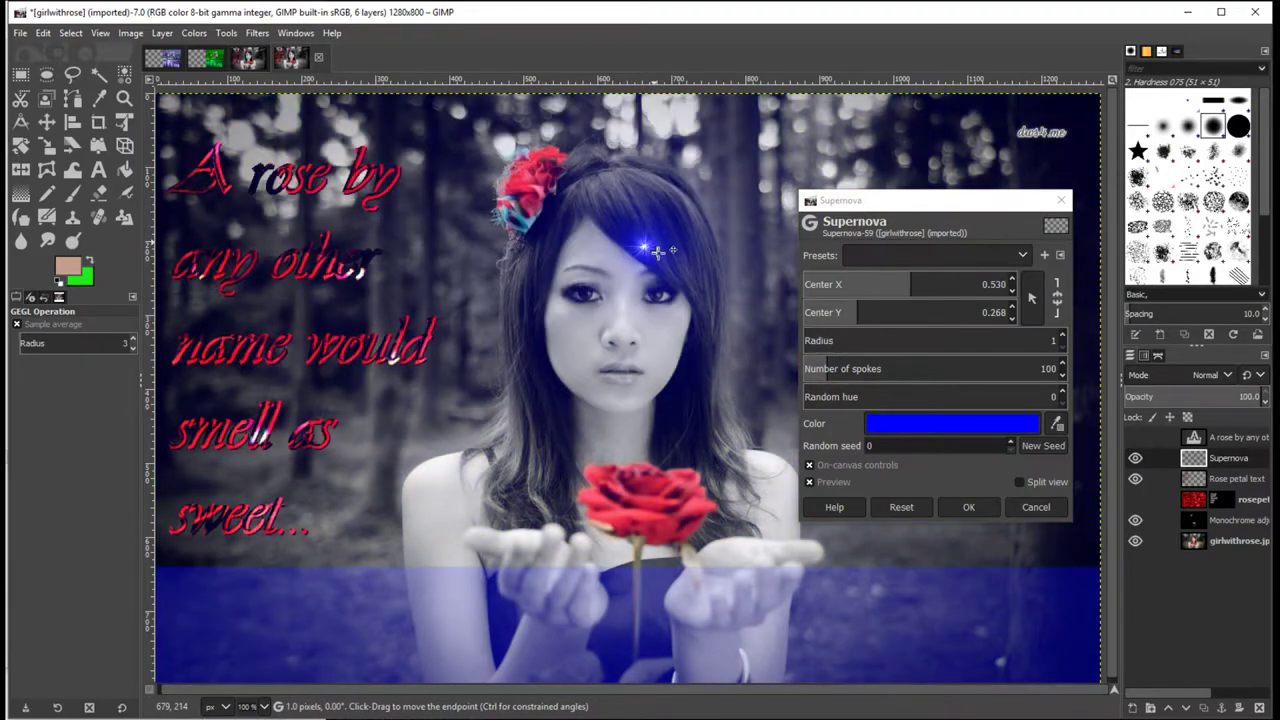
{"action": "left_click_drag", "start_coordinate": [658, 251], "coordinate": [528, 180]}
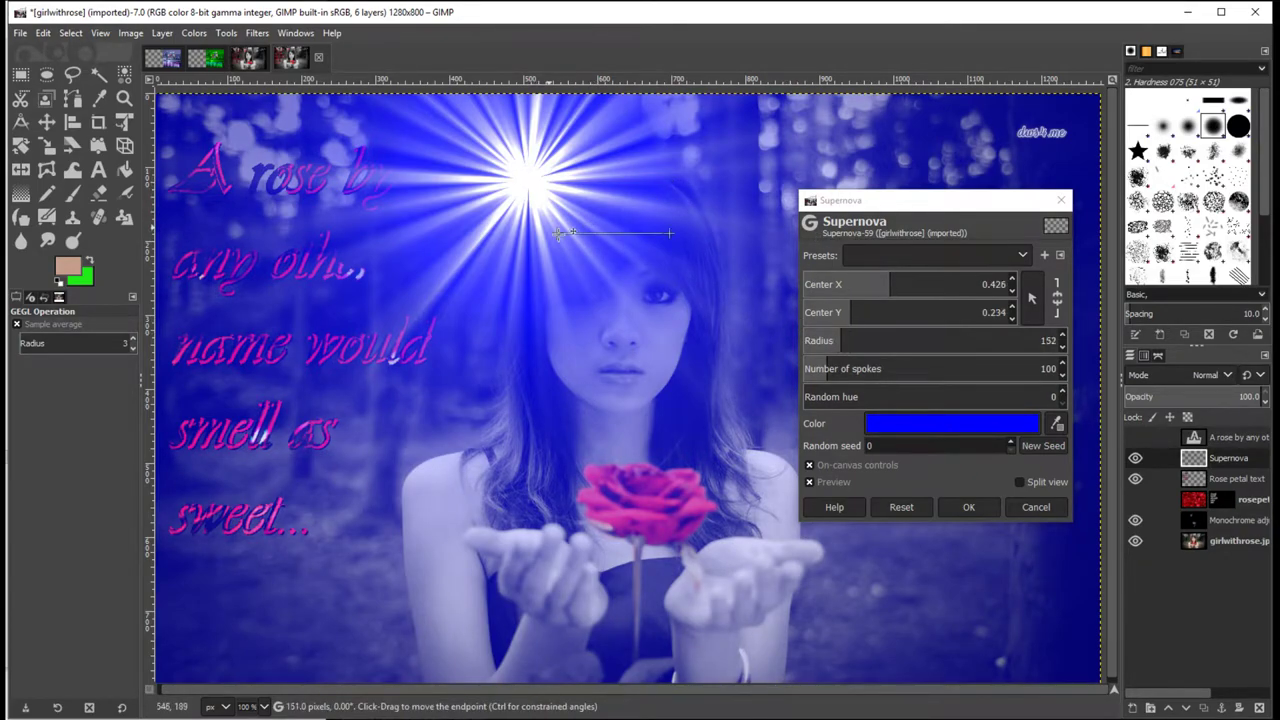
{"action": "mouse_move", "coordinate": [537, 184]}
{"action": "left_mouse_down"}
{"action": "mouse_move", "coordinate": [543, 306]}
{"action": "mouse_move", "coordinate": [610, 317]}
{"action": "mouse_move", "coordinate": [660, 397]}
{"action": "mouse_move", "coordinate": [360, 418]}
{"action": "mouse_move", "coordinate": [691, 421]}
{"action": "mouse_move", "coordinate": [591, 314]}
{"action": "mouse_move", "coordinate": [567, 243]}
{"action": "mouse_move", "coordinate": [533, 201]}
{"action": "mouse_move", "coordinate": [613, 390]}
{"action": "mouse_move", "coordinate": [598, 327]}
{"action": "mouse_move", "coordinate": [543, 271]}
{"action": "mouse_move", "coordinate": [586, 271]}
{"action": "mouse_move", "coordinate": [537, 204]}
{"action": "mouse_move", "coordinate": [545, 196]}
{"action": "left_mouse_up"}
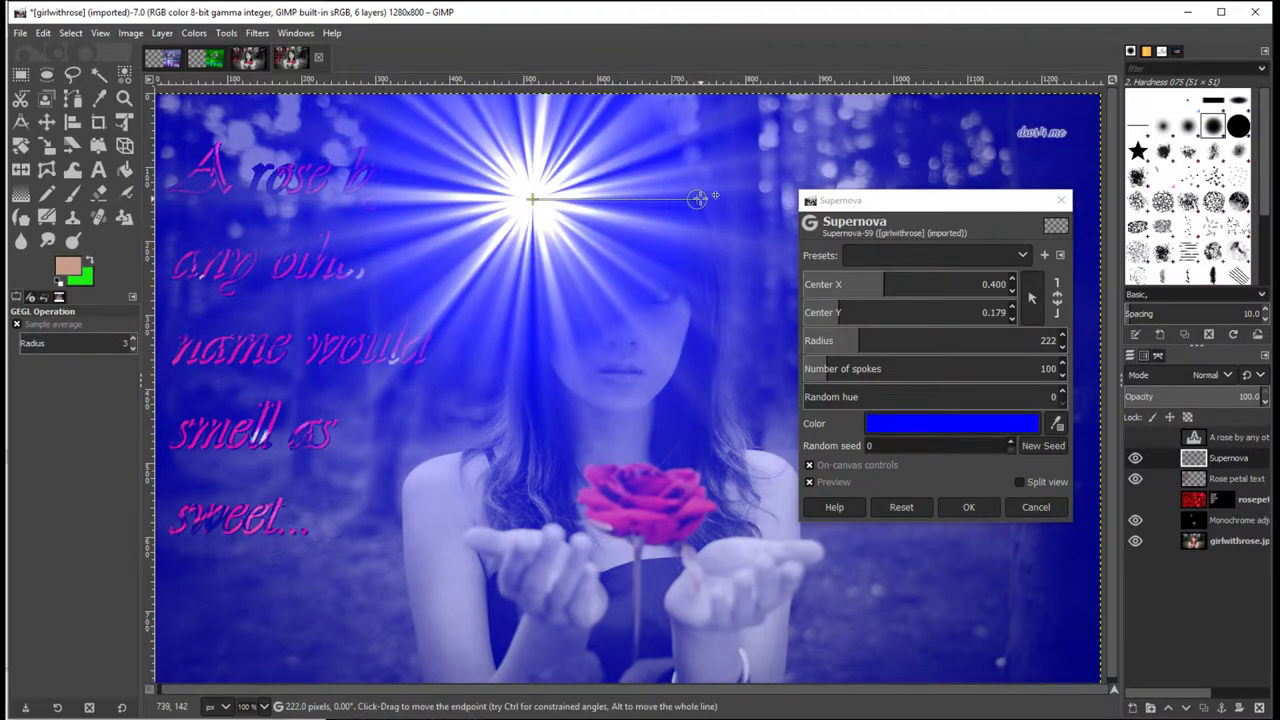
{"action": "left_click_drag", "start_coordinate": [704, 200], "coordinate": [578, 199]}
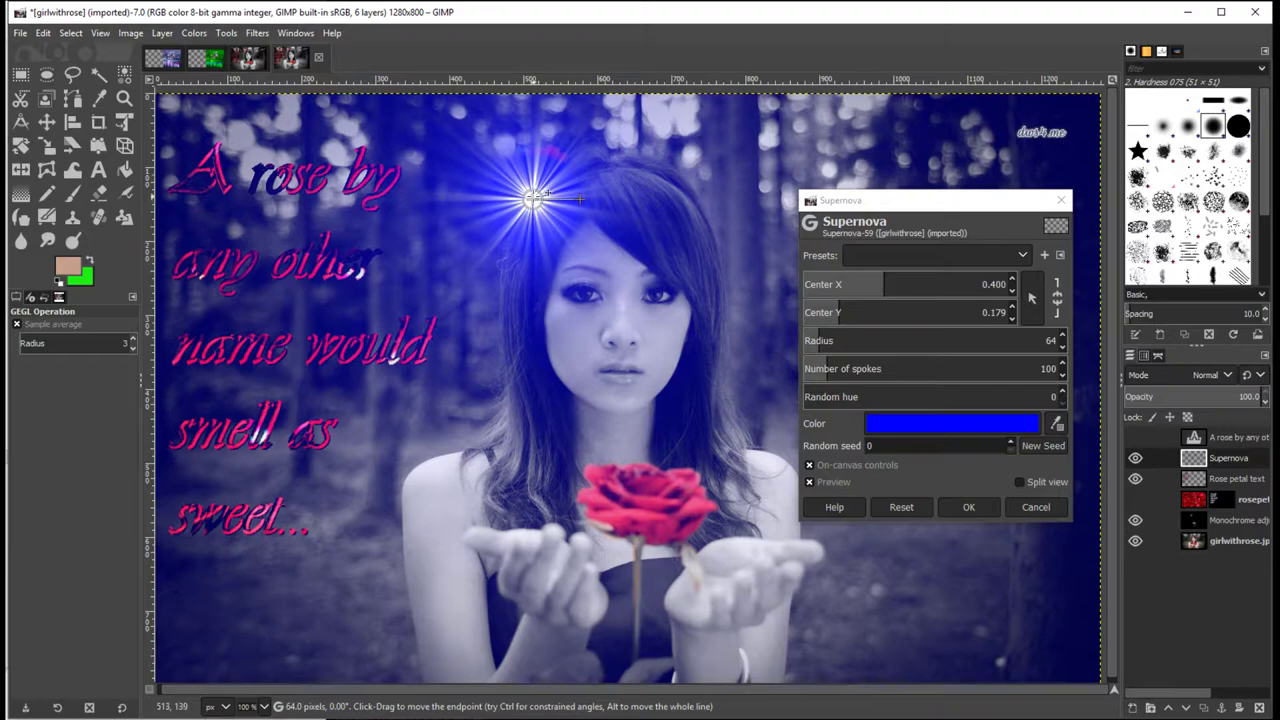
{"action": "left_click_drag", "start_coordinate": [546, 195], "coordinate": [545, 186]}
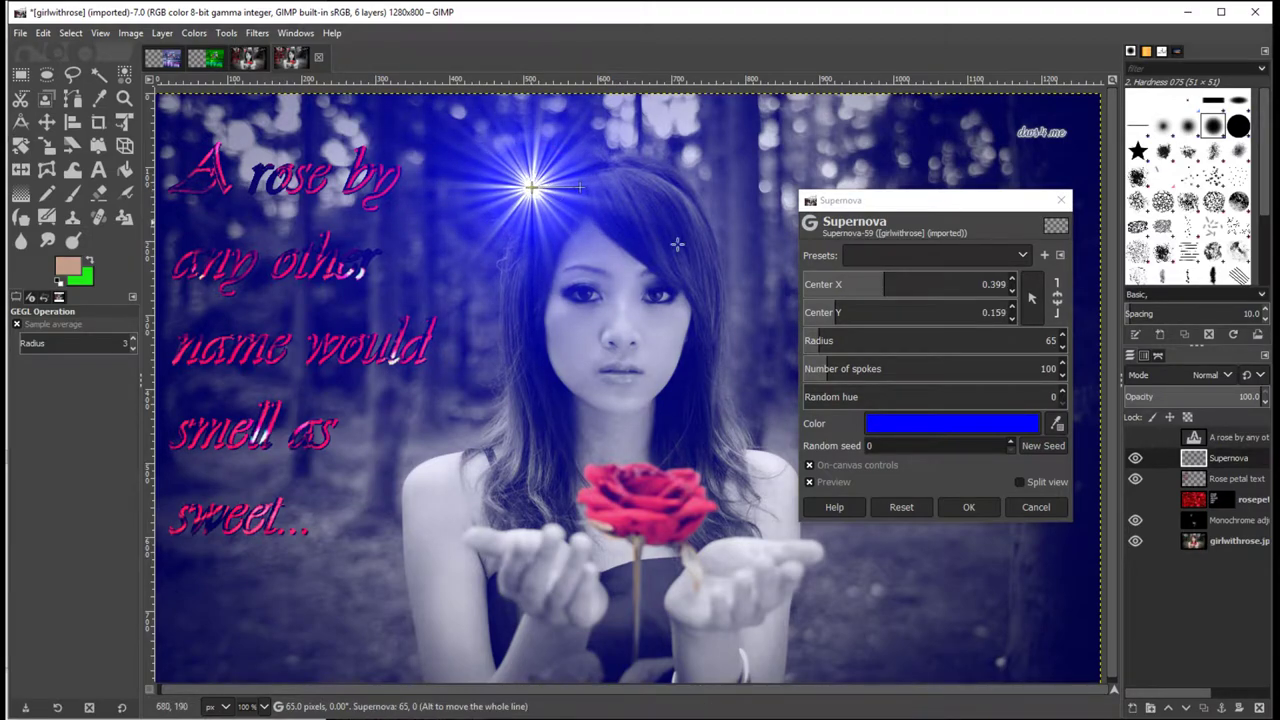
Change the Supernova flare colour from blue to pure red (ff0000).
{"action": "left_click", "coordinate": [968, 427]}
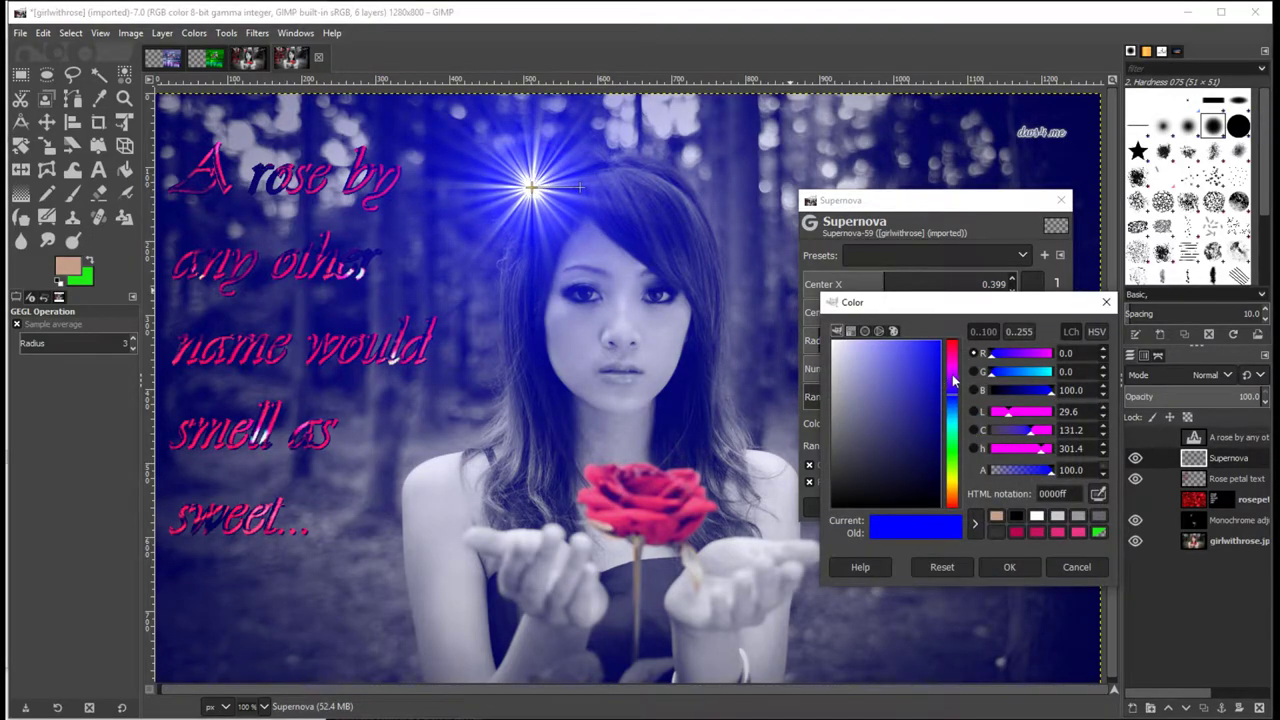
{"action": "left_click_drag", "start_coordinate": [955, 382], "coordinate": [954, 338]}
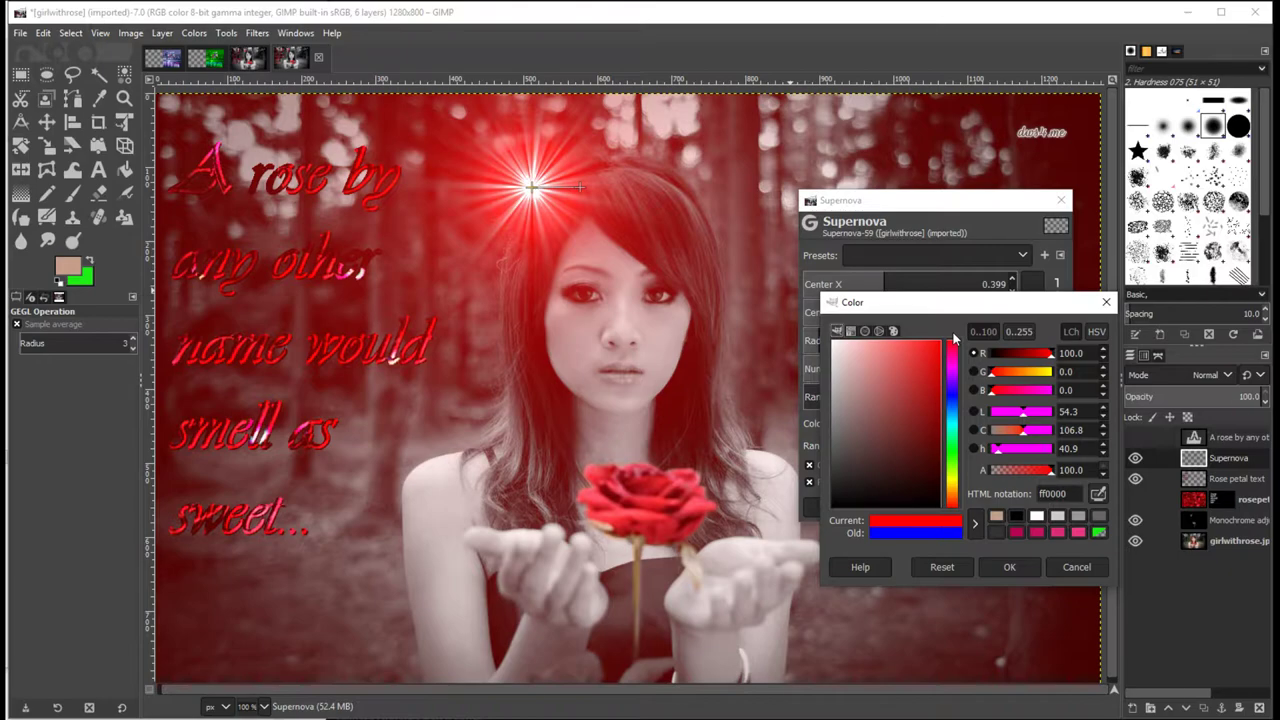
{"action": "left_click", "coordinate": [1017, 567]}
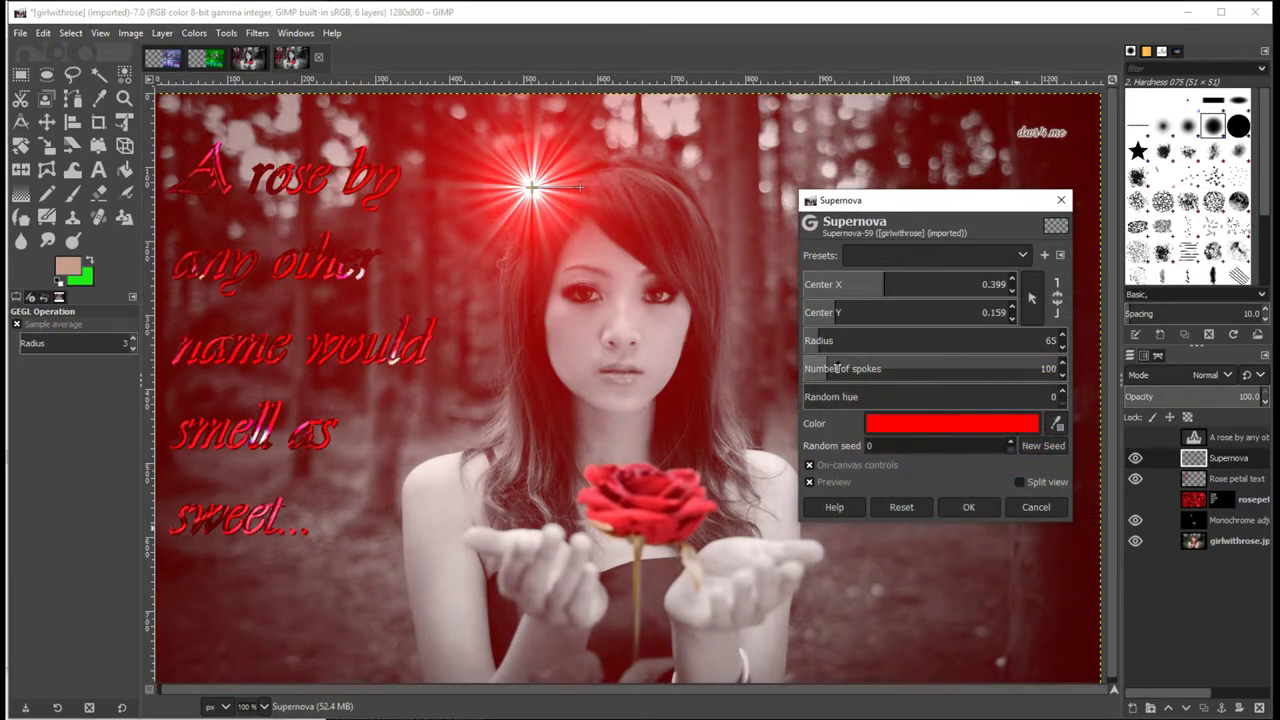
Set the flare to 63 spokes, random hue 148, and radius 28.
{"action": "left_click_drag", "start_coordinate": [825, 363], "coordinate": [908, 392]}
{"action": "left_click", "coordinate": [857, 394]}
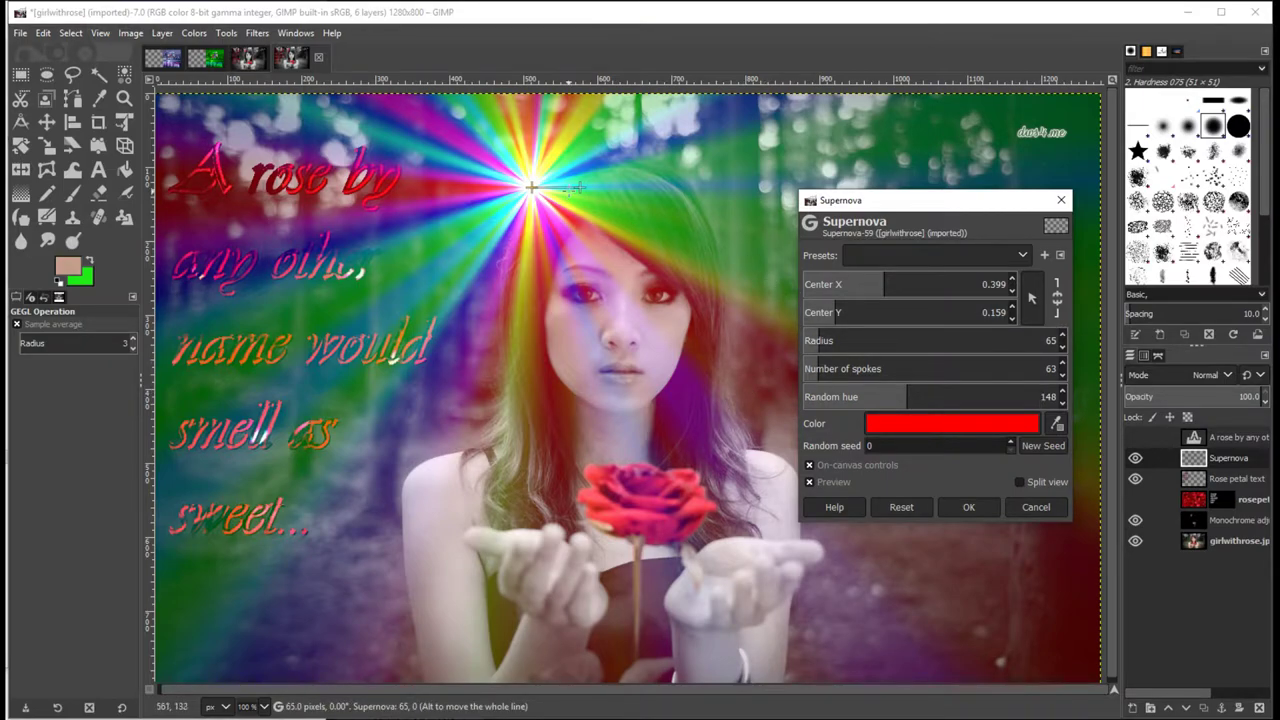
{"action": "mouse_move", "coordinate": [580, 187]}
{"action": "left_mouse_down"}
{"action": "mouse_move", "coordinate": [560, 187]}
{"action": "mouse_move", "coordinate": [636, 186]}
{"action": "mouse_move", "coordinate": [558, 186]}
{"action": "mouse_move", "coordinate": [569, 186]}
{"action": "left_mouse_up"}
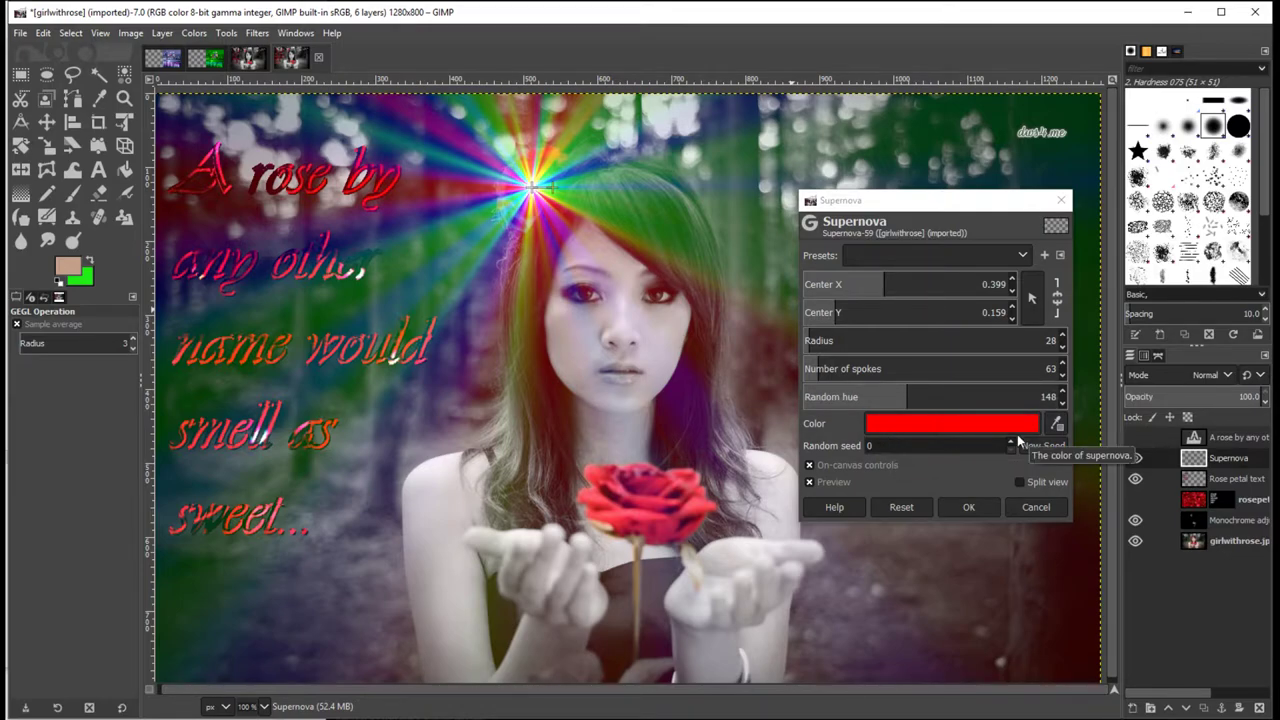
Generate a new random seed twice to re-roll the spoke colours.
{"action": "scroll", "coordinate": [1012, 445], "scroll_direction": "up", "scroll_amount": 4}
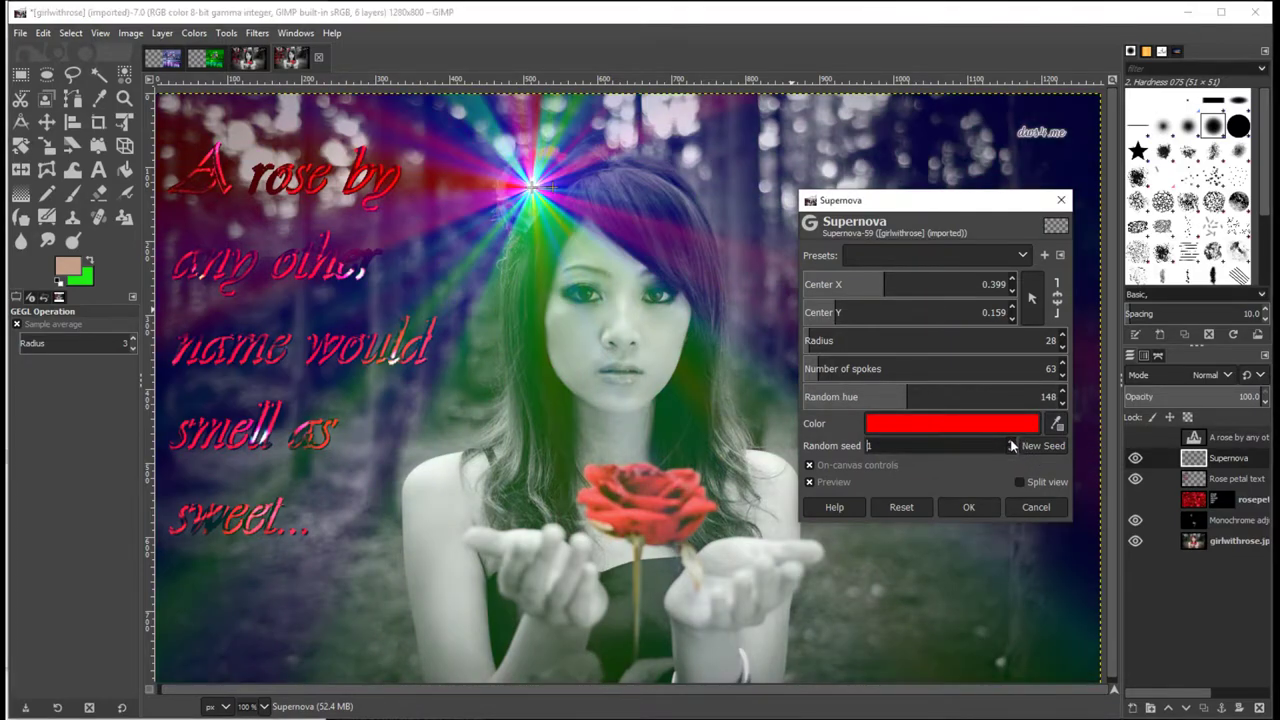
{"action": "scroll", "coordinate": [1012, 445], "scroll_direction": "up", "scroll_amount": 4}
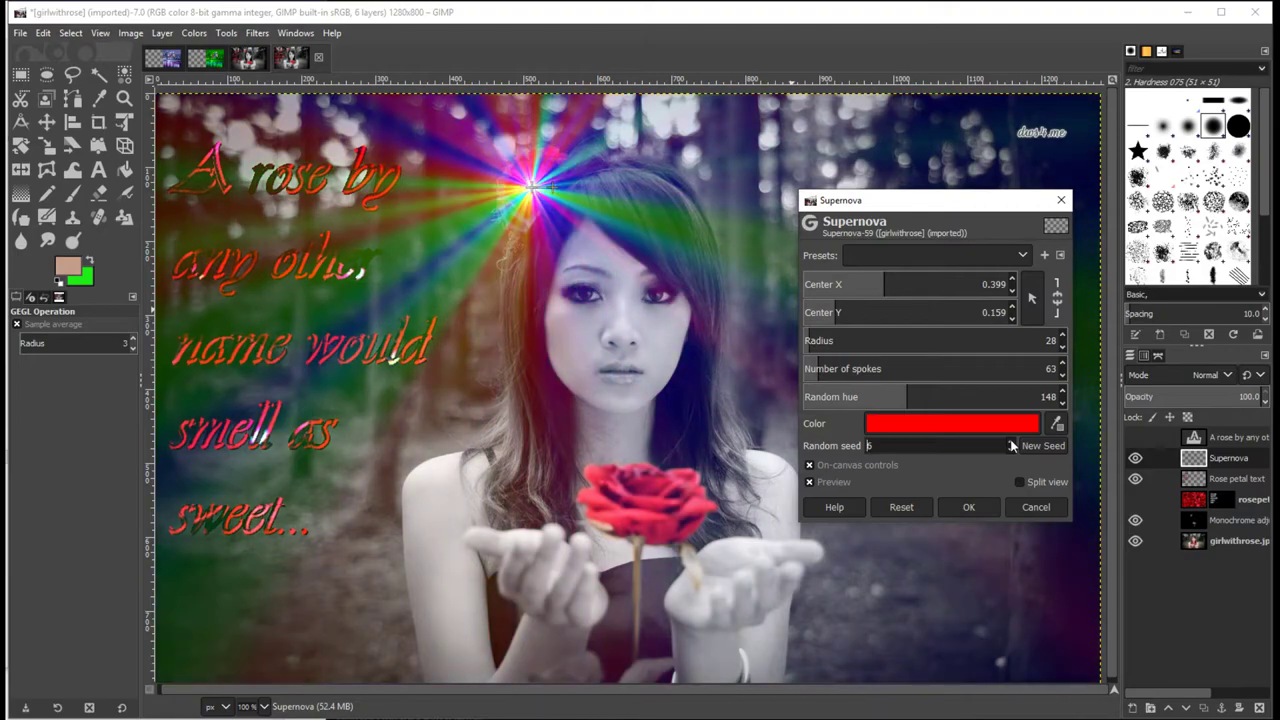
{"action": "scroll", "coordinate": [1012, 445], "scroll_direction": "up", "scroll_amount": 1}
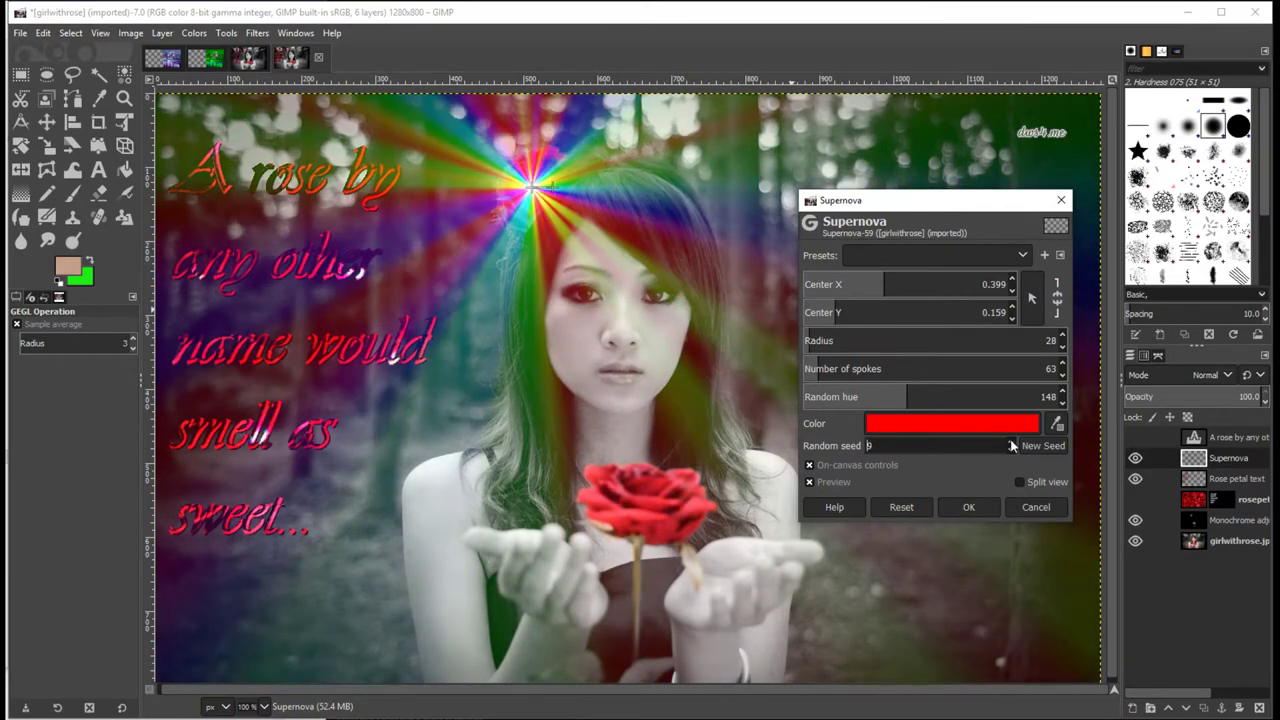
{"action": "scroll", "coordinate": [1012, 445], "scroll_direction": "up", "scroll_amount": 6}
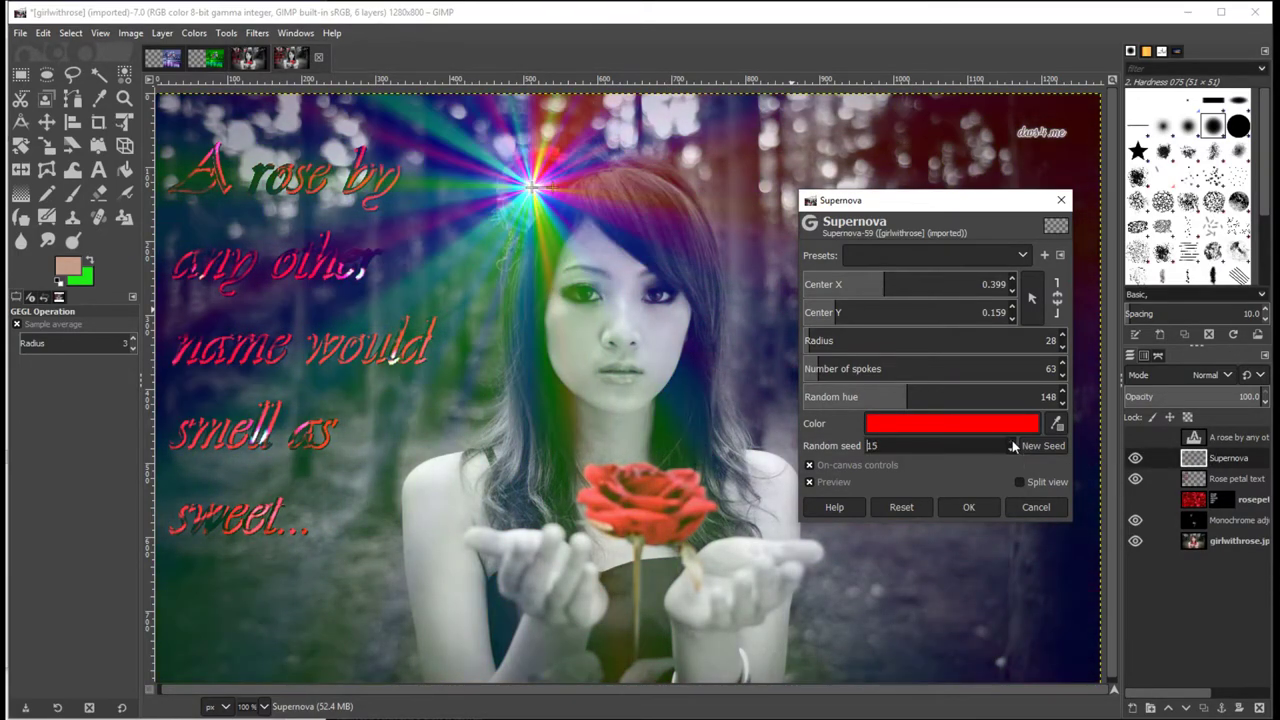
{"action": "scroll", "coordinate": [1012, 445], "scroll_direction": "up", "scroll_amount": 2}
{"action": "left_click", "coordinate": [1040, 446]}
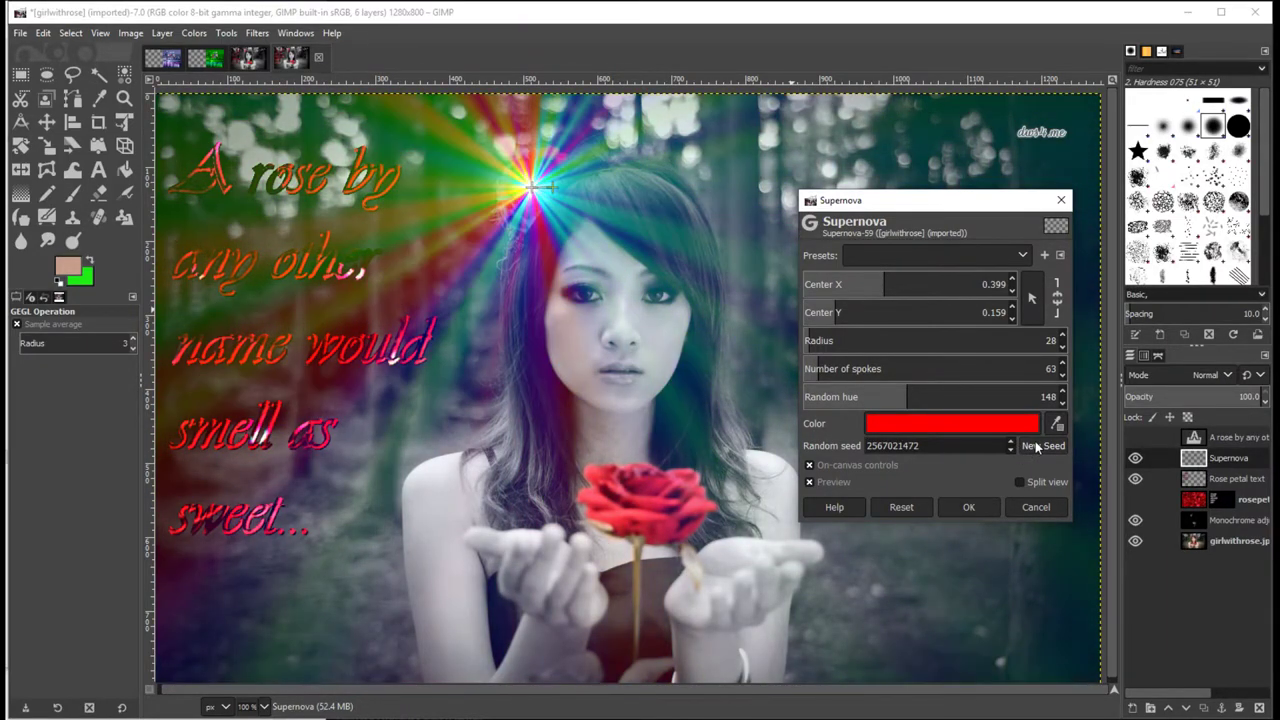
{"action": "left_click", "coordinate": [1040, 446]}
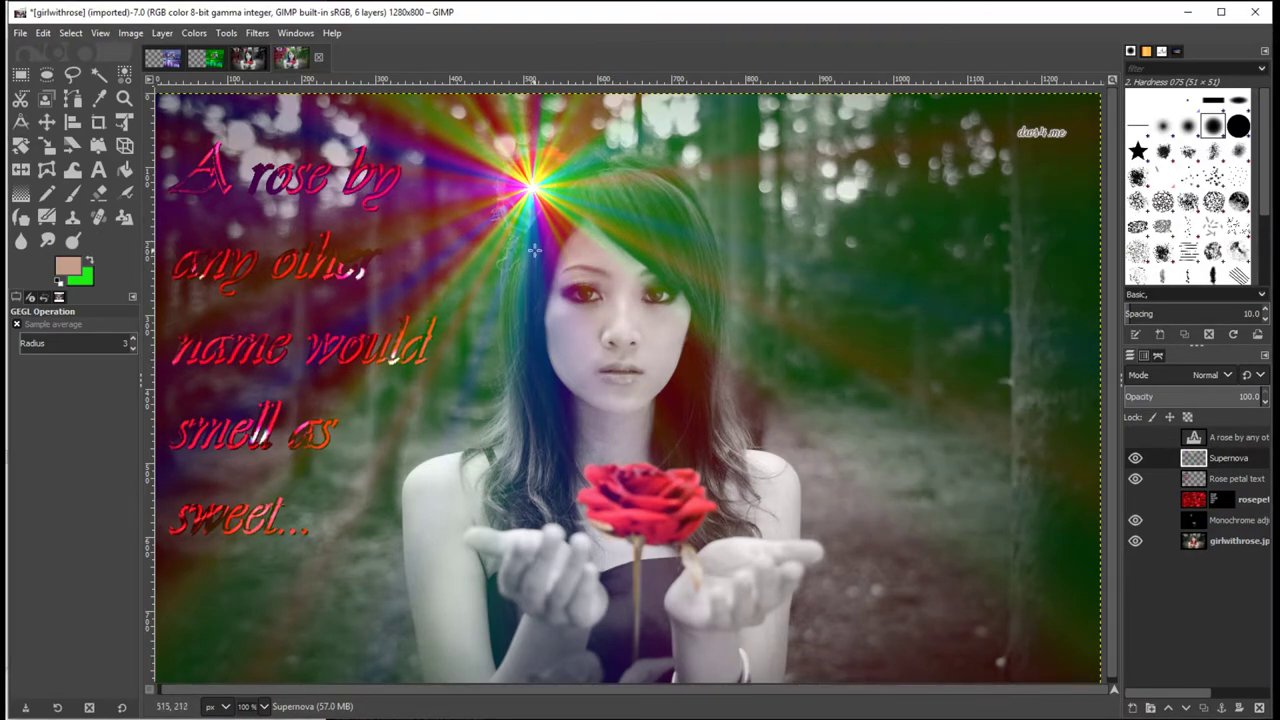
Hide the text, Monochrome and photo layers to view the Supernova alone.
{"action": "left_click", "coordinate": [1135, 478]}
{"action": "left_click", "coordinate": [1135, 519]}
{"action": "left_click", "coordinate": [1135, 540]}
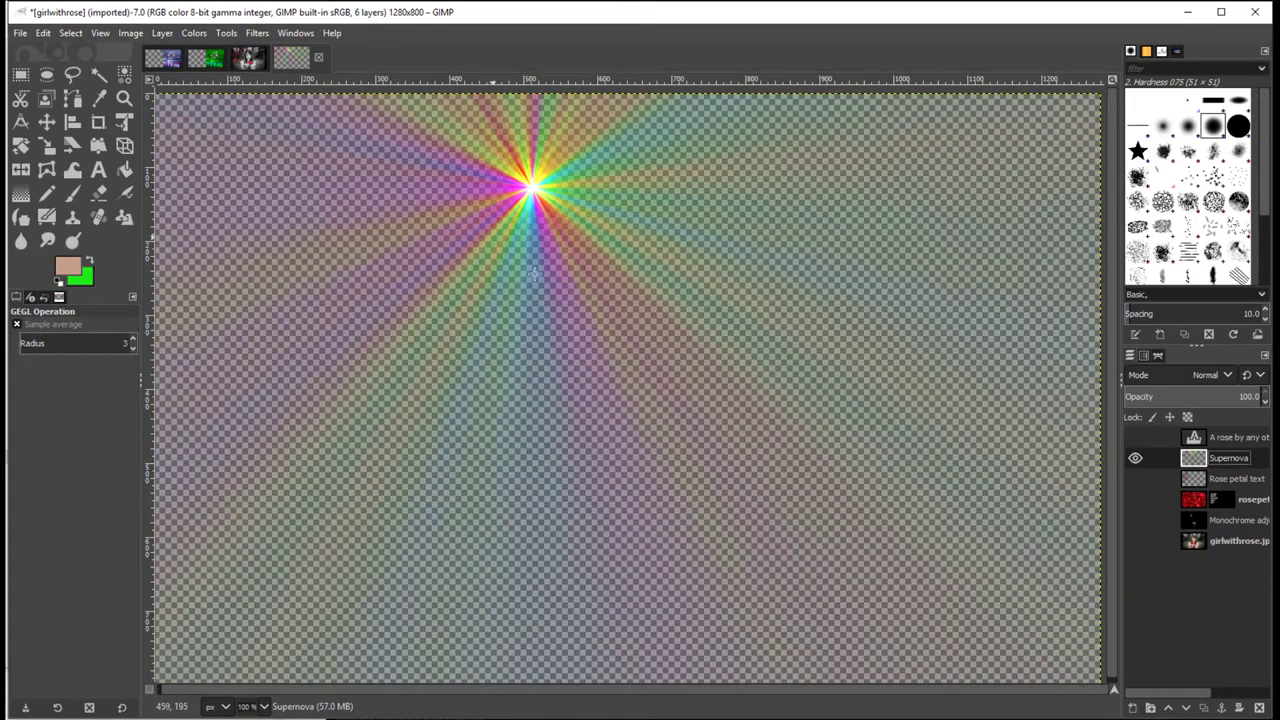
Show the photo, Monochrome and Rose petal text layers again, and hide Supernova.
{"action": "left_click", "coordinate": [1135, 540]}
{"action": "left_click", "coordinate": [1135, 519]}
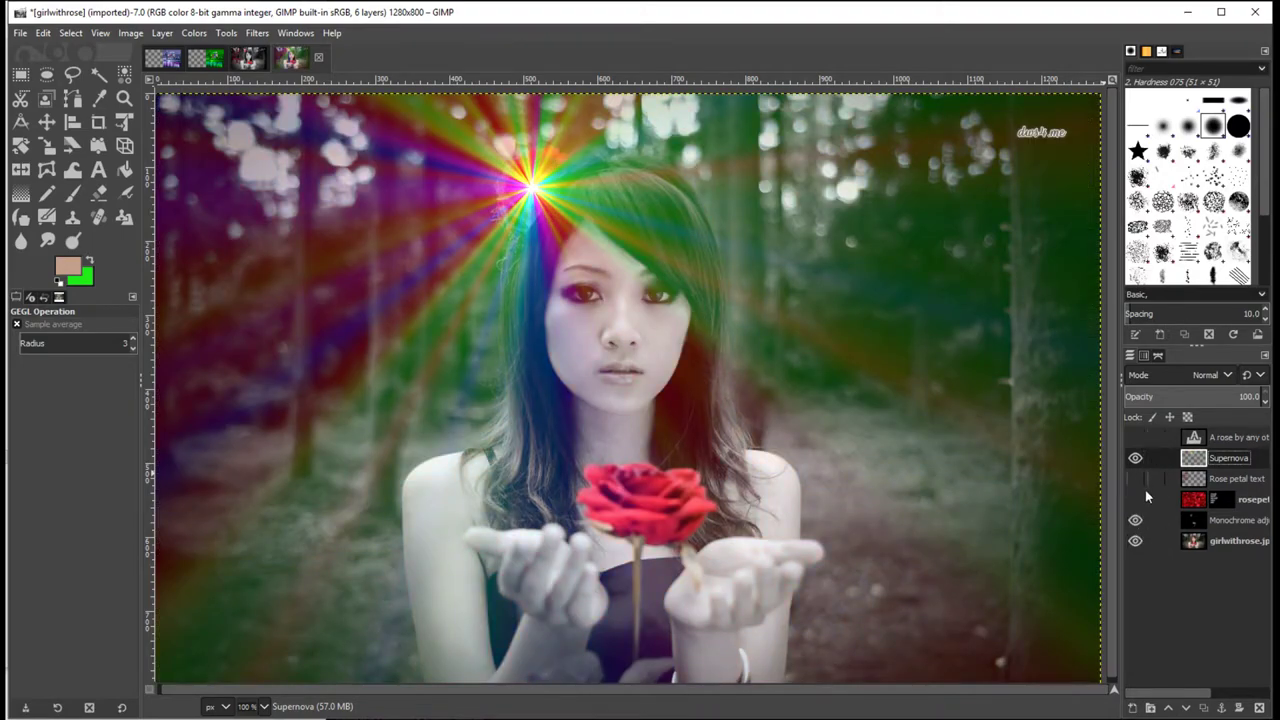
{"action": "left_click", "coordinate": [1135, 479]}
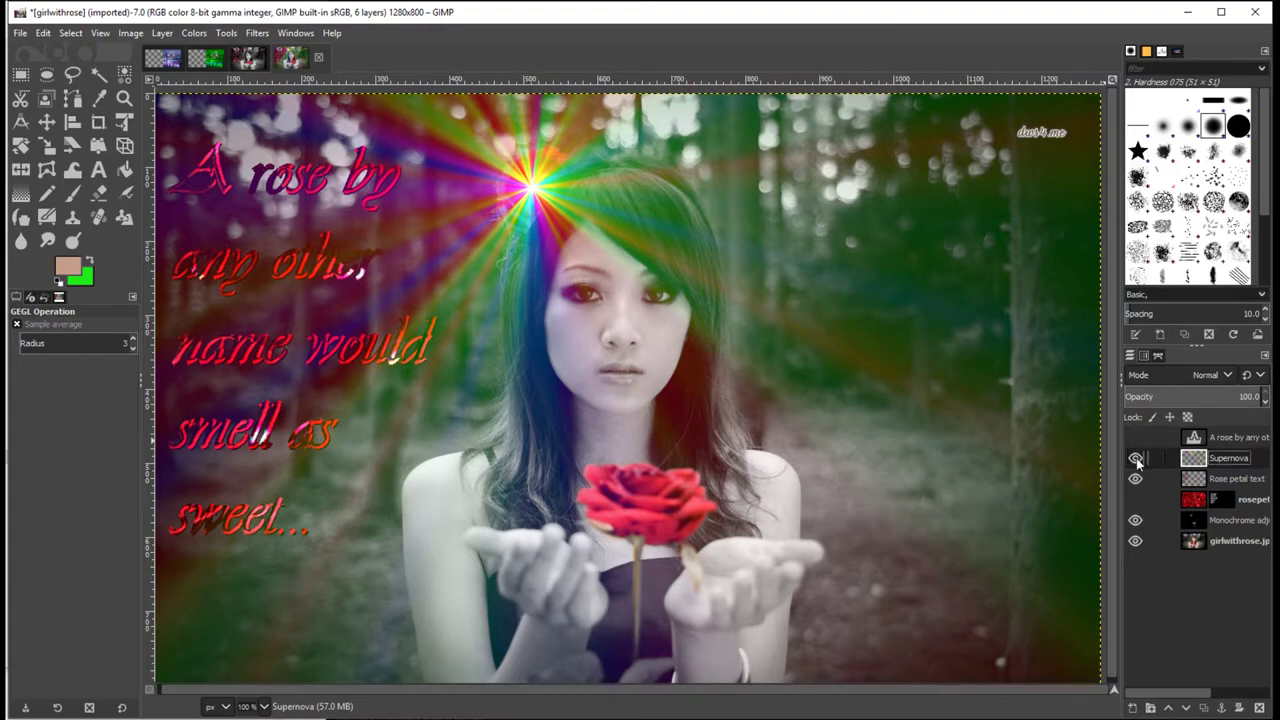
{"action": "left_click", "coordinate": [1136, 459]}
Create a transparent 1280×800 layer named 'lens flare' above Supernova.
{"action": "left_click", "coordinate": [1135, 709]}
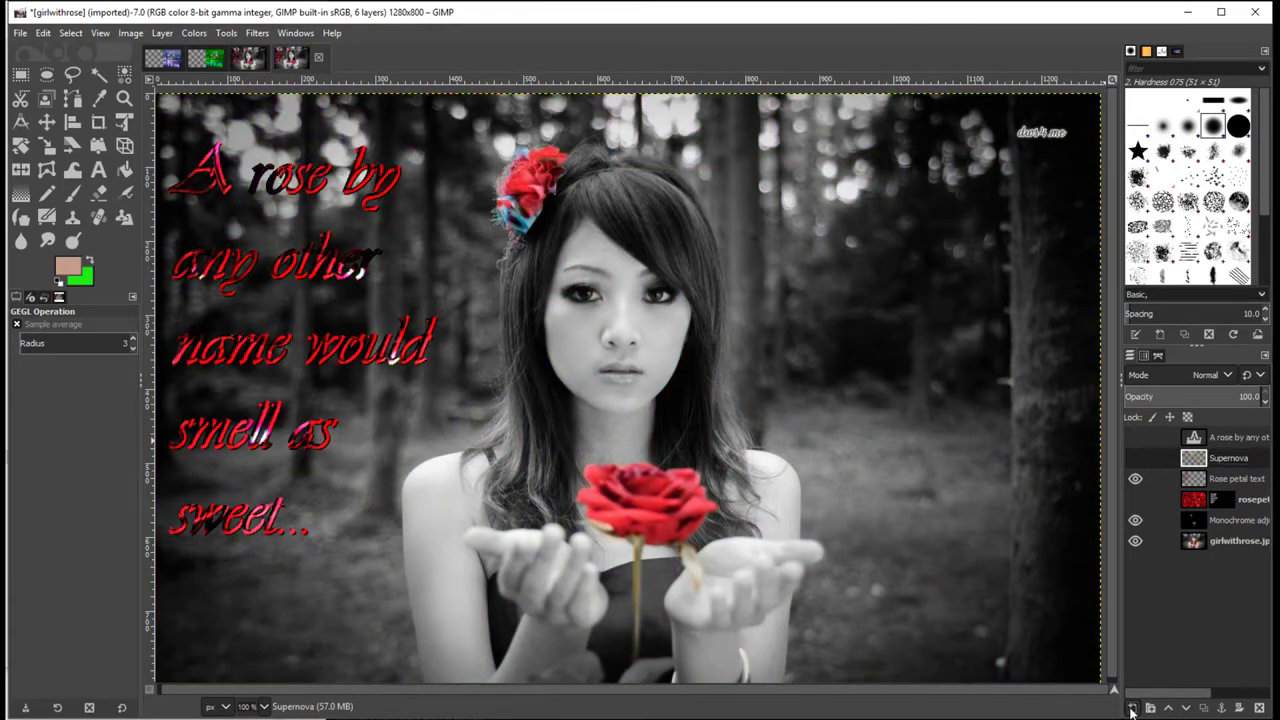
{"action": "left_click_drag", "start_coordinate": [1018, 543], "coordinate": [729, 204]}
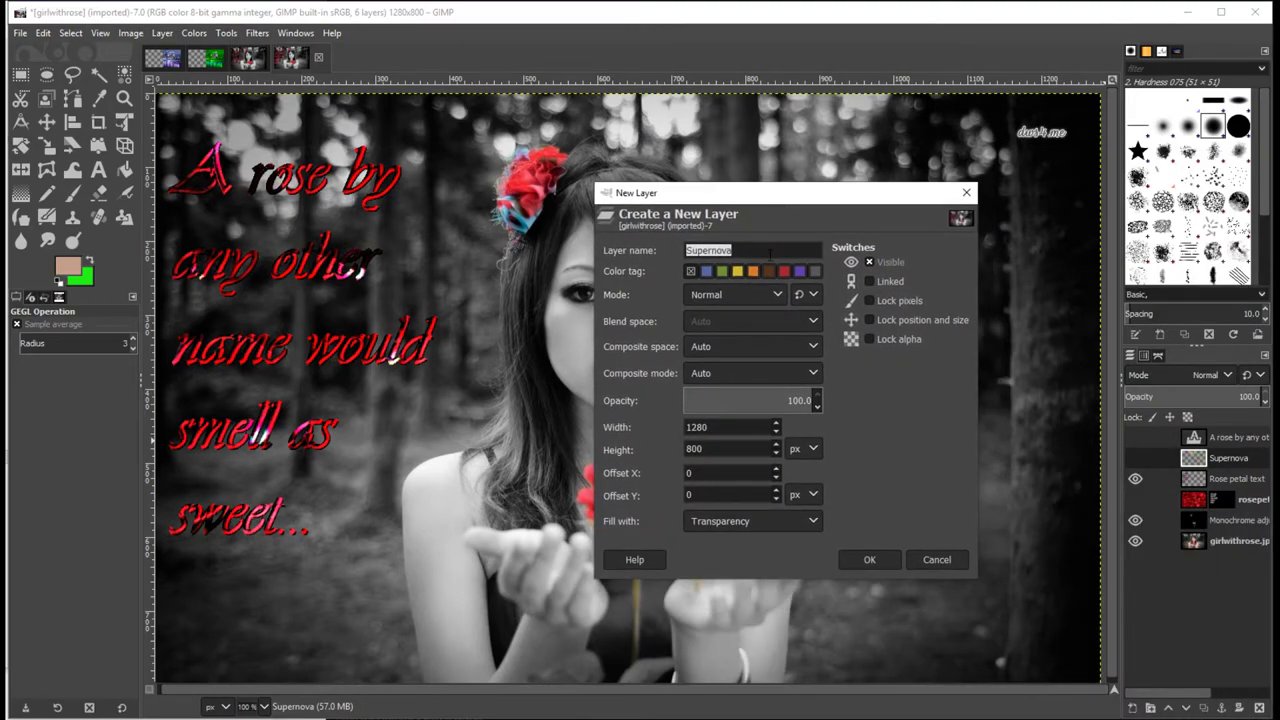
{"action": "type", "text": "lens flare"}
{"action": "left_click", "coordinate": [868, 563]}
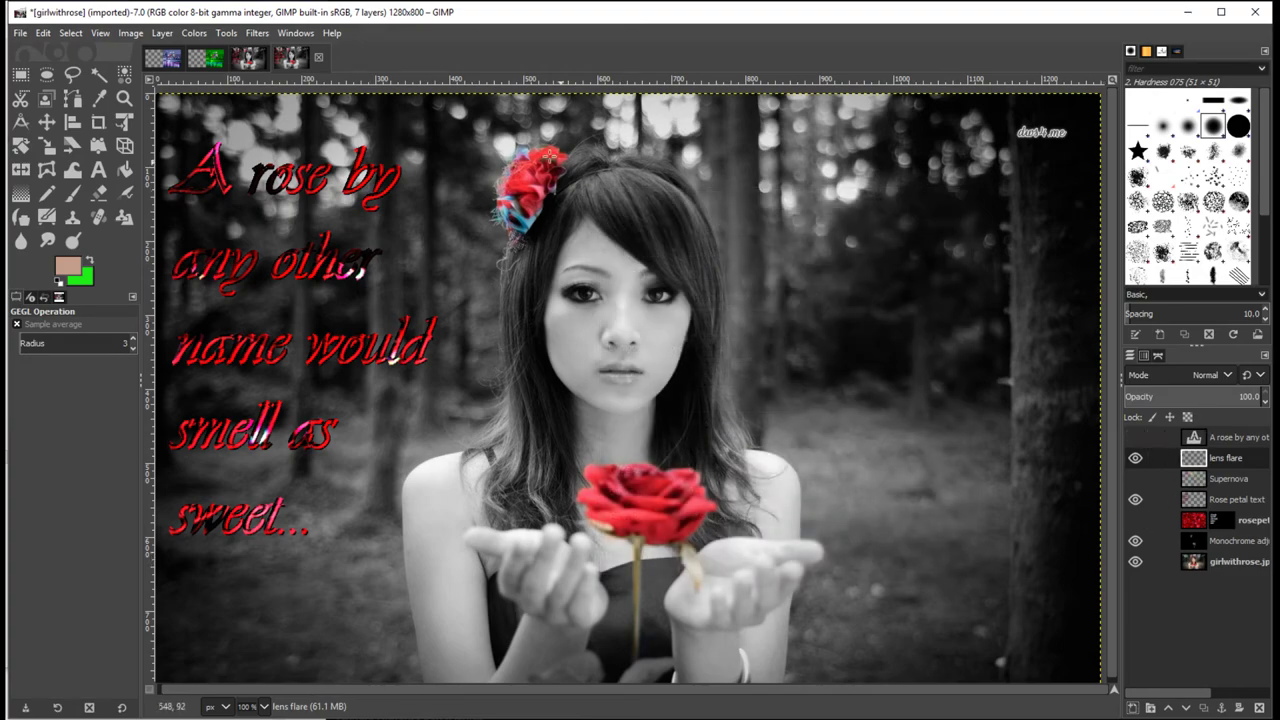
{"action": "left_click", "coordinate": [255, 34]}
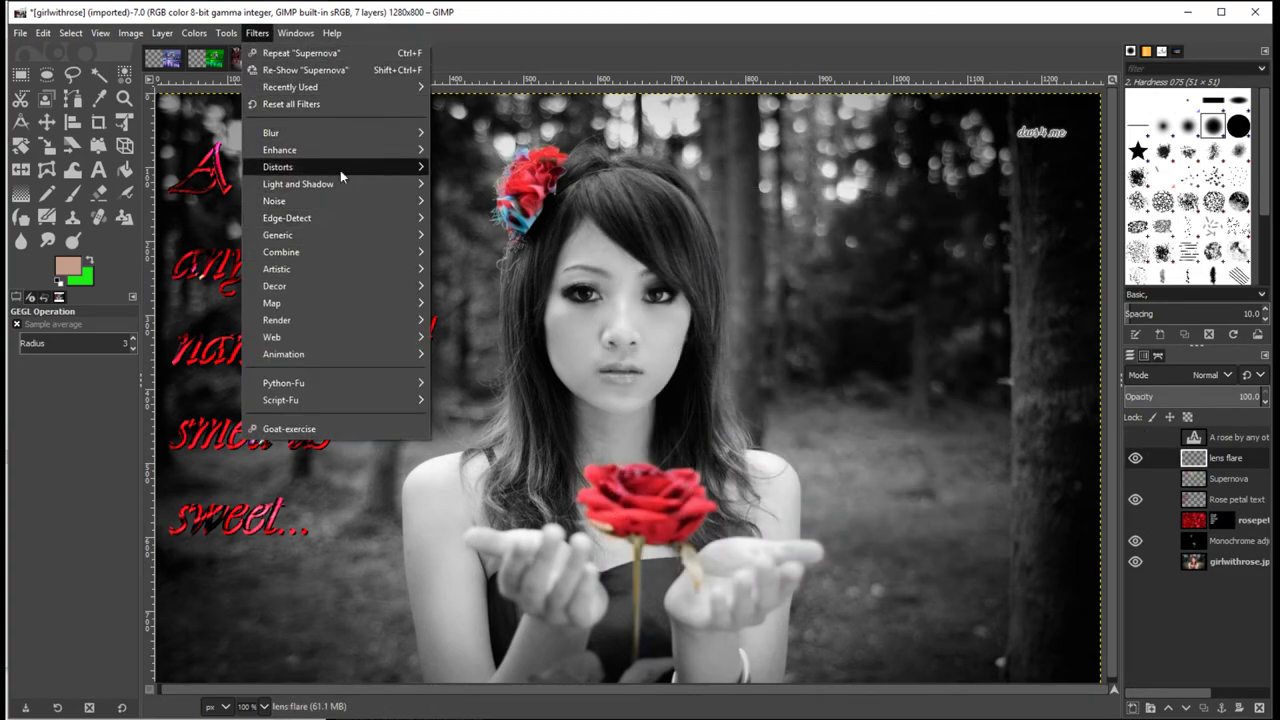
{"action": "mouse_move", "coordinate": [331, 190]}
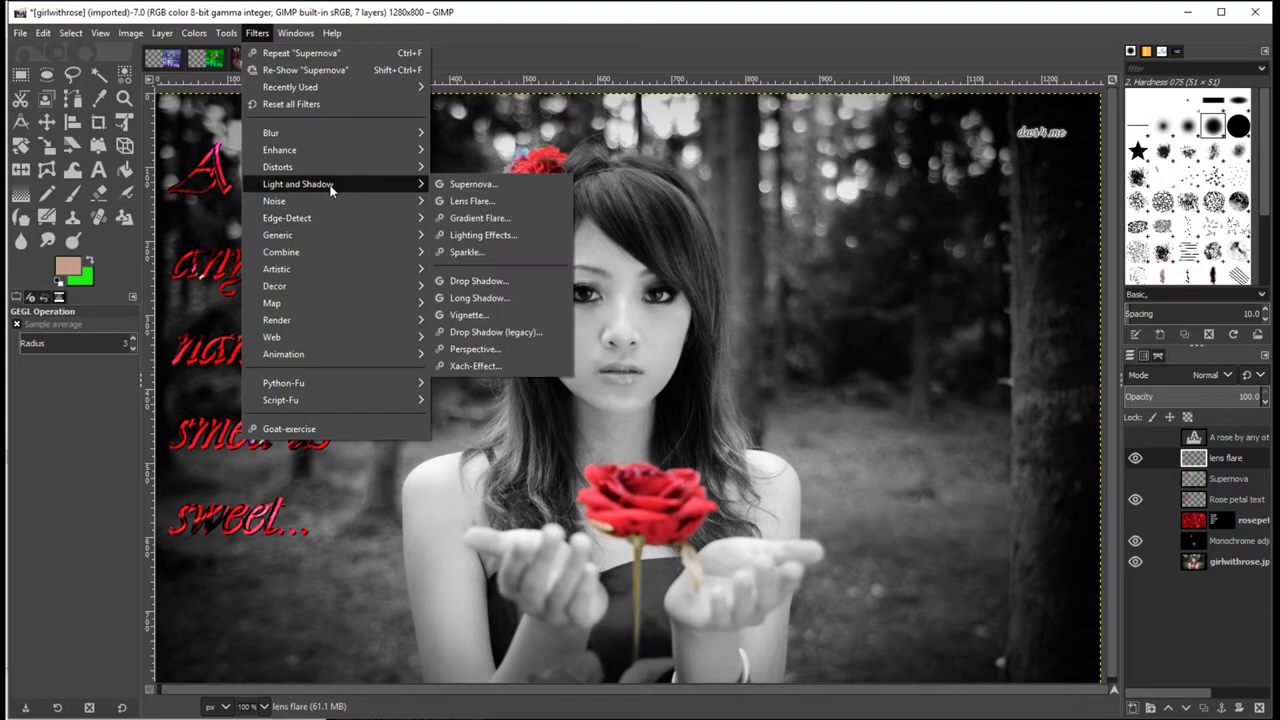
{"action": "left_click", "coordinate": [497, 206]}
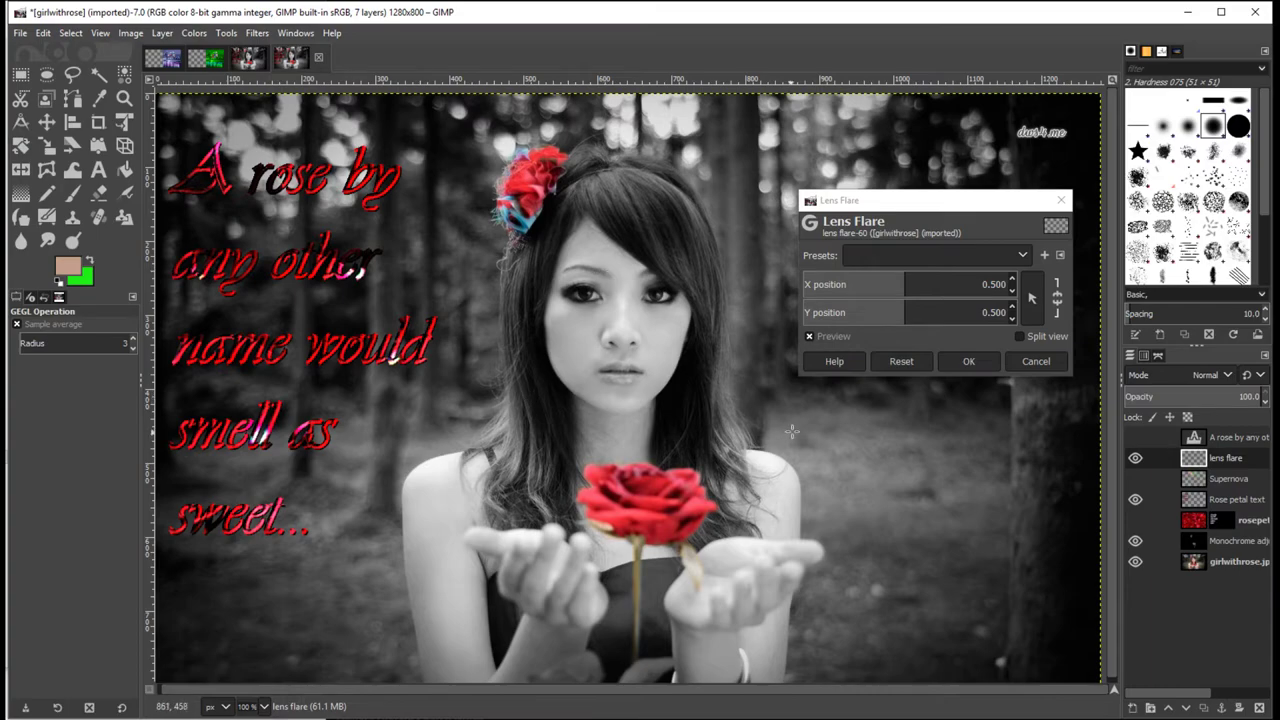
{"action": "left_click", "coordinate": [811, 337]}
{"action": "left_click", "coordinate": [1036, 362]}
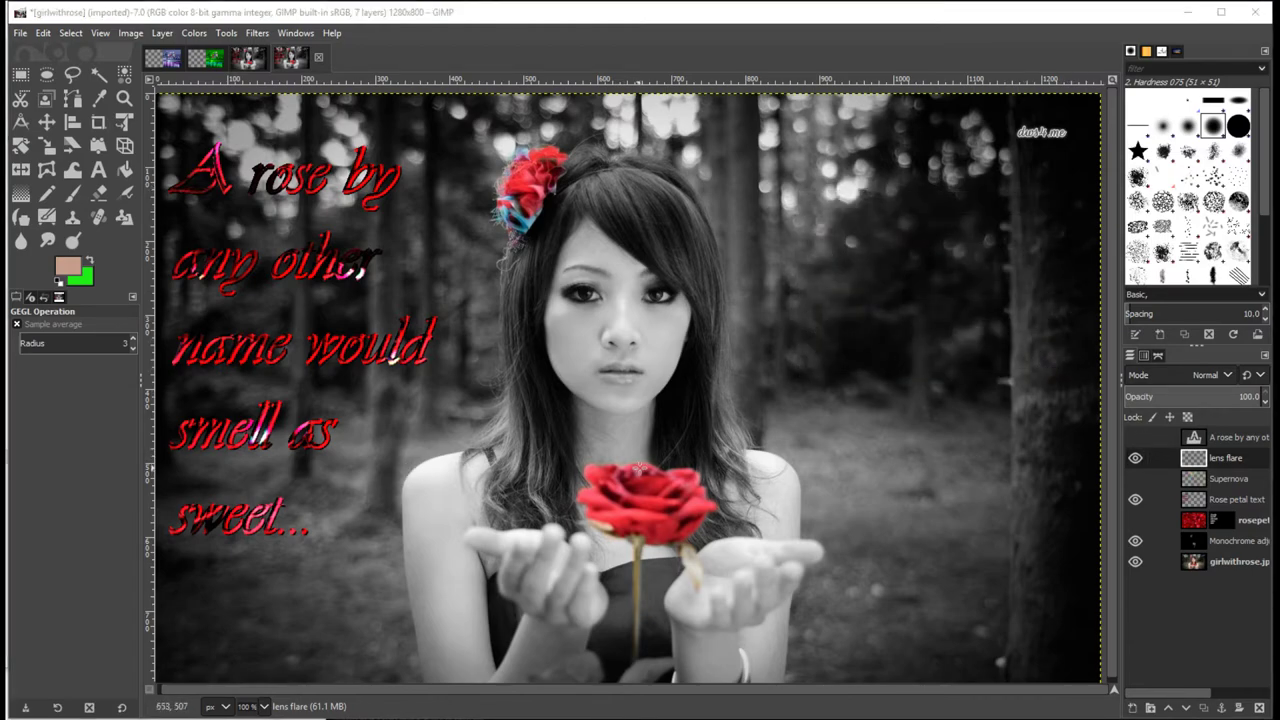
Create a new layer from visible and delete the empty lens flare layer.
{"action": "right_click", "coordinate": [1226, 463]}
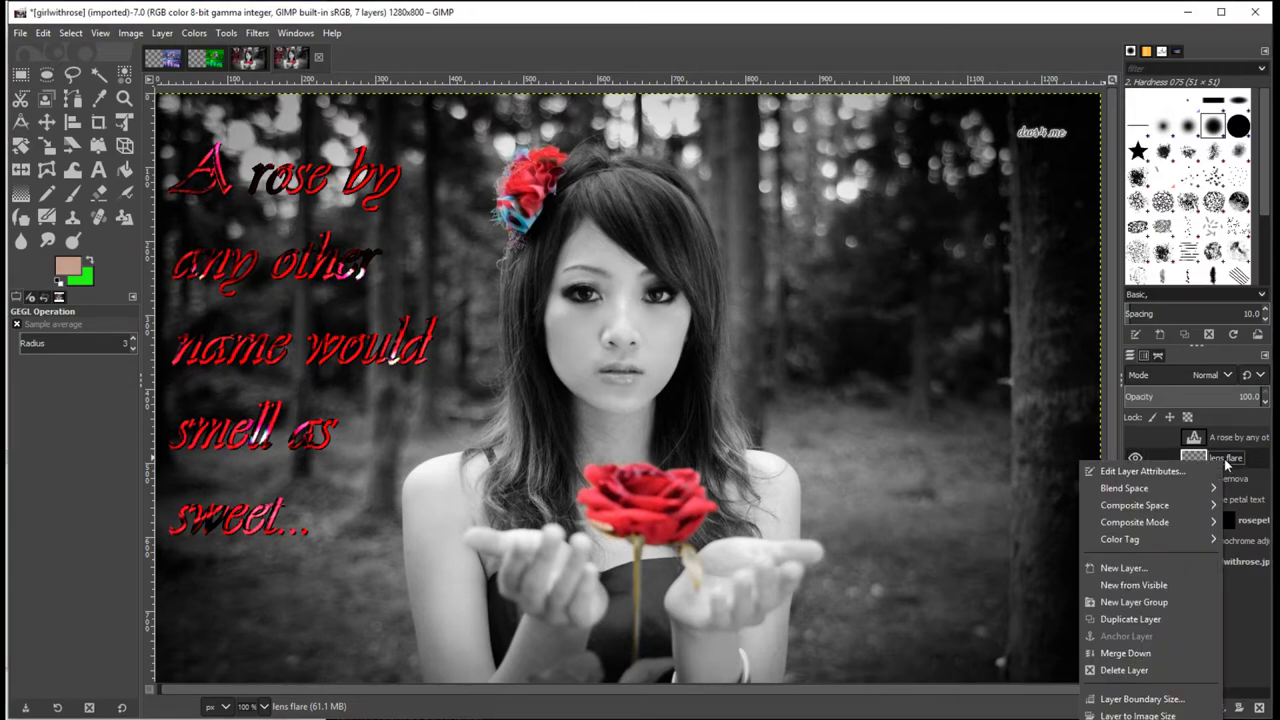
{"action": "left_click", "coordinate": [1163, 588]}
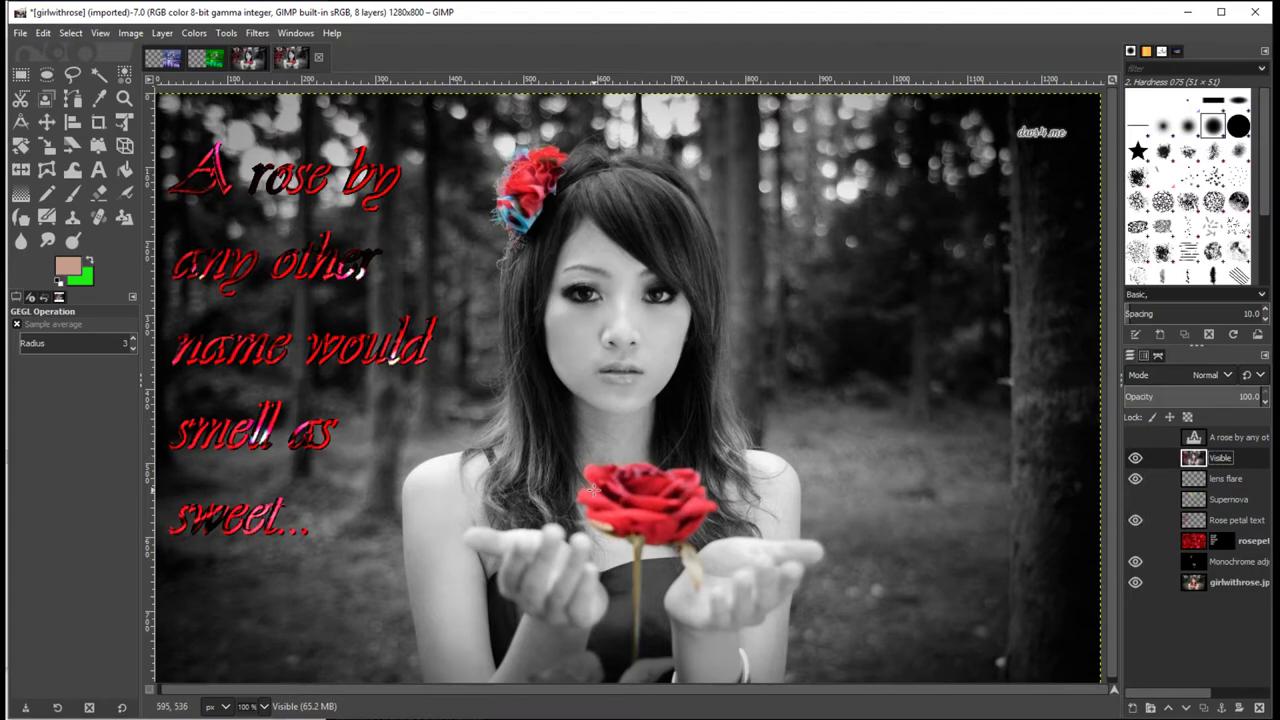
{"action": "left_click", "coordinate": [1230, 481]}
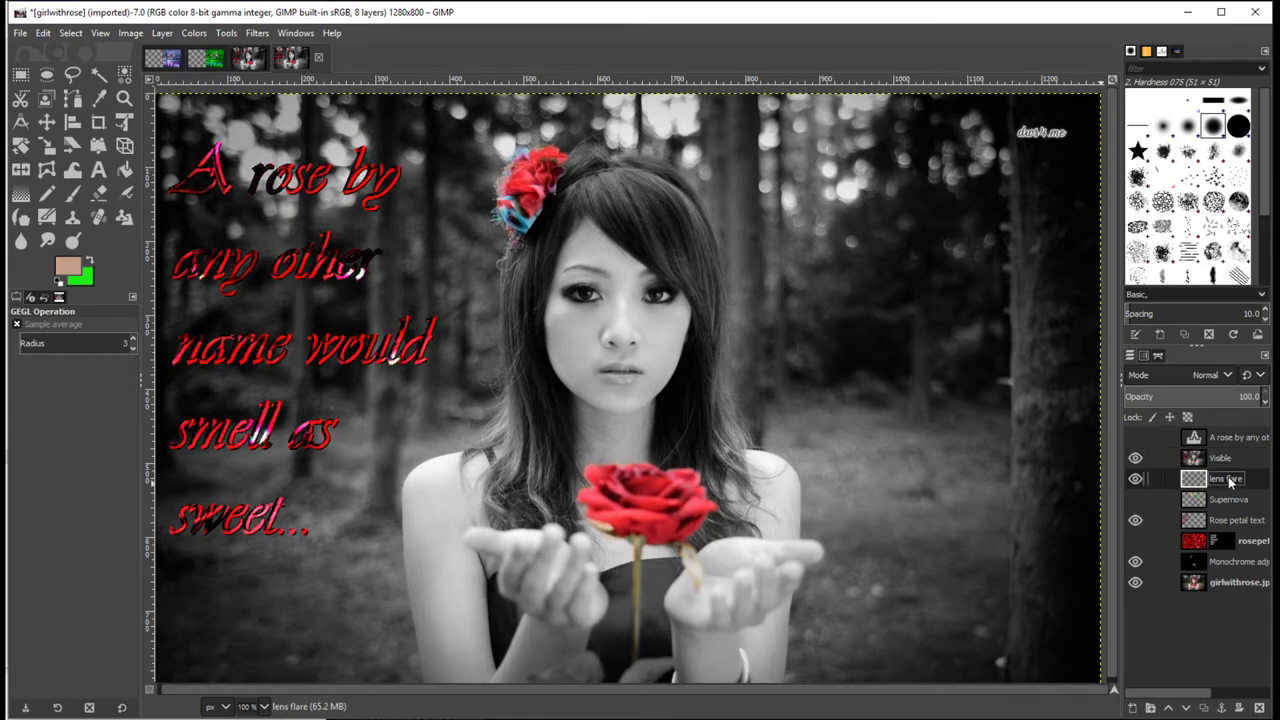
{"action": "left_click", "coordinate": [1259, 707]}
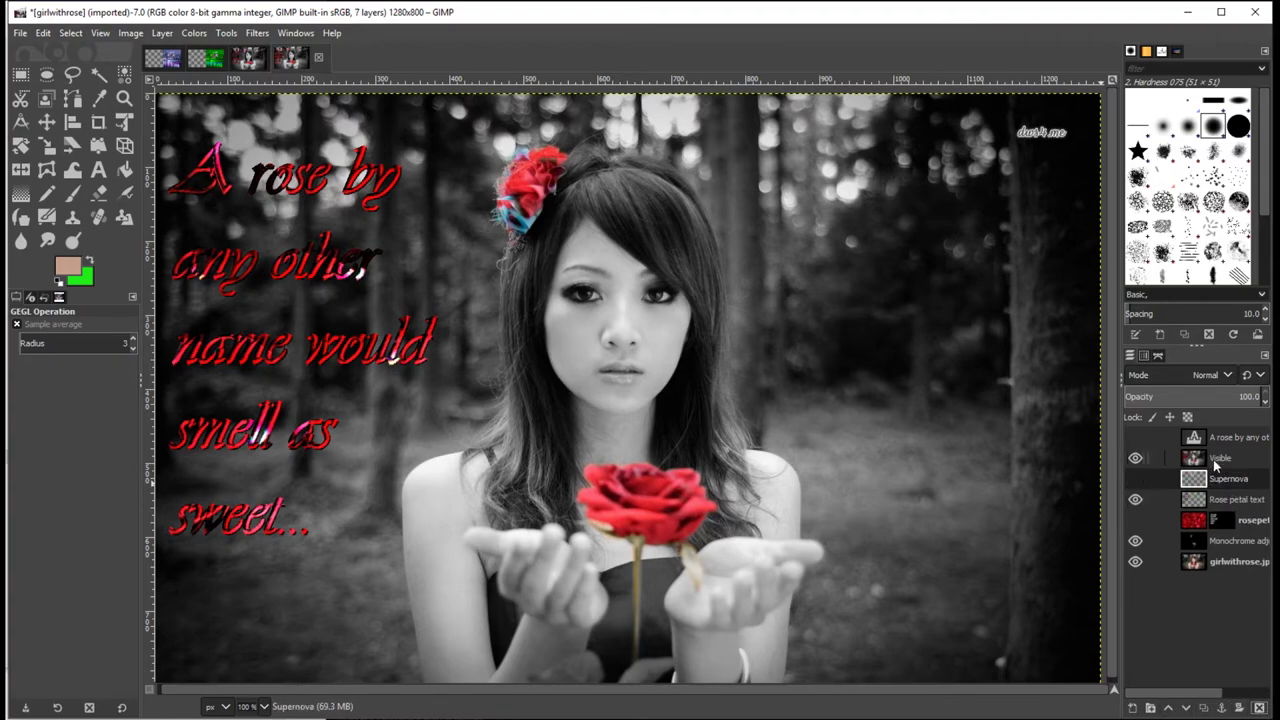
Rename the Visible layer to 'final with flare'.
{"action": "double_click", "coordinate": [1220, 458]}
{"action": "left_click", "coordinate": [1242, 456]}
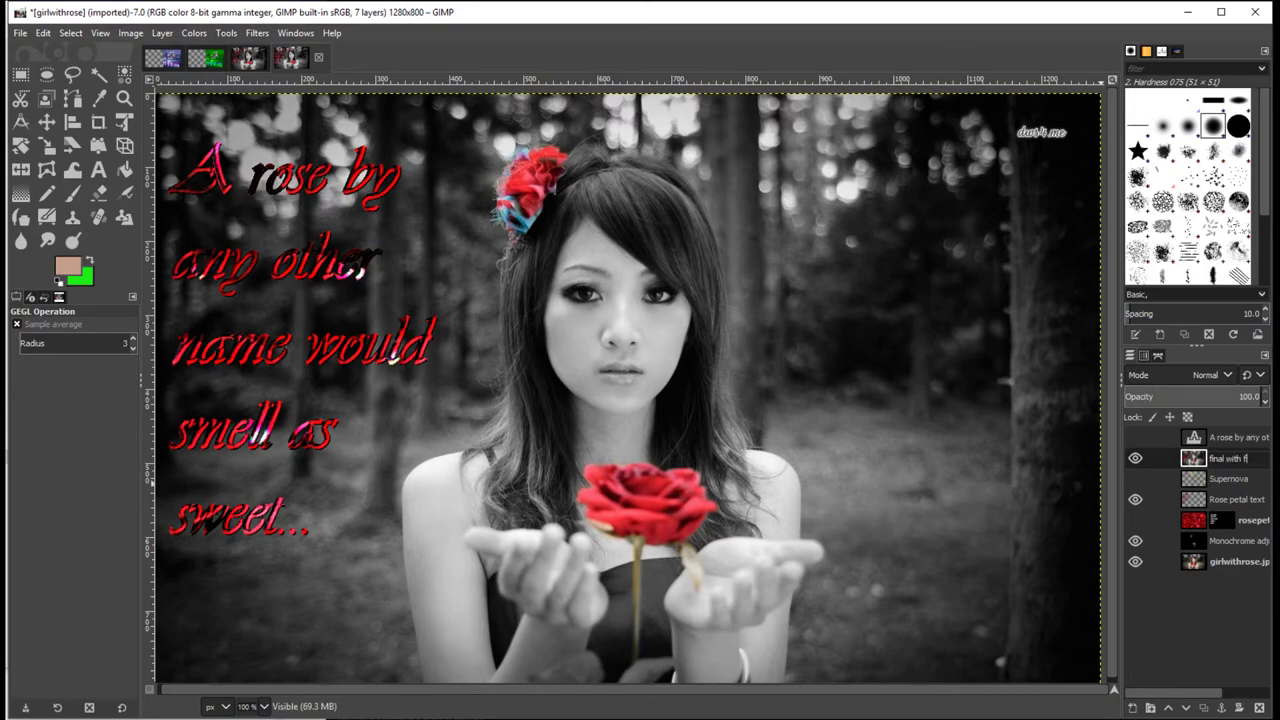
{"action": "key", "text": "Return"}
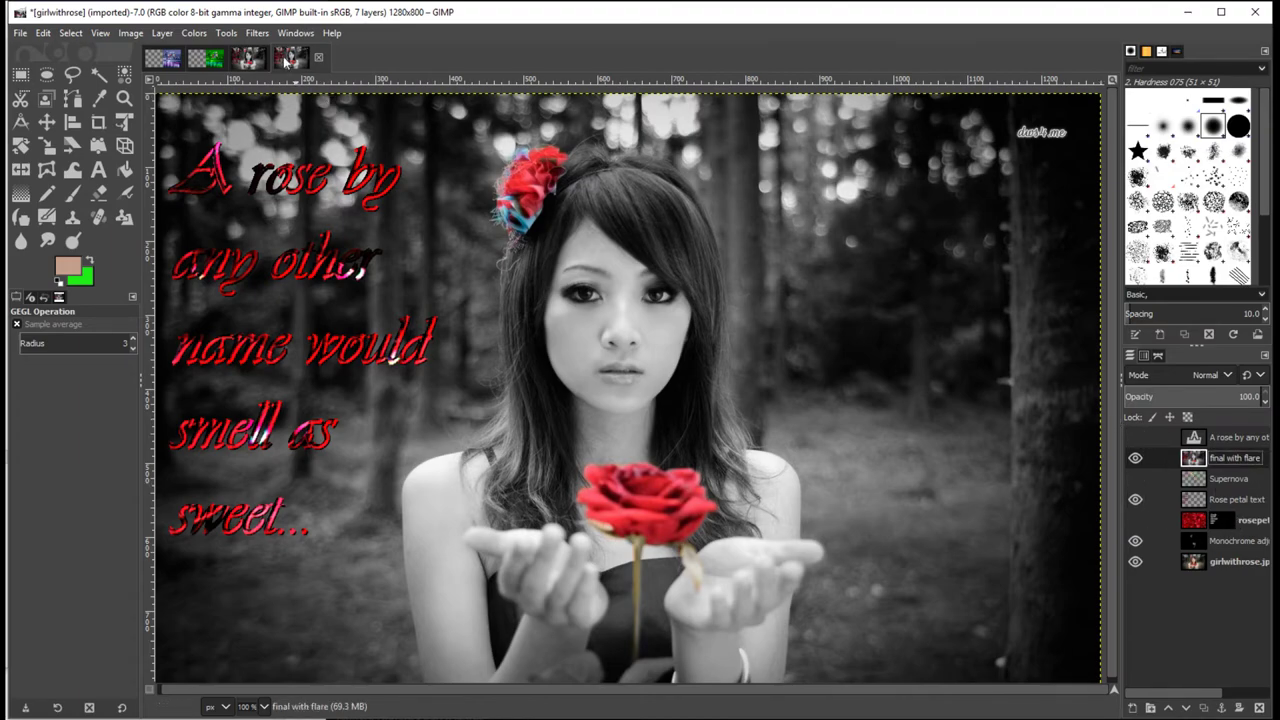
Open the Lens Flare filter from Filters > Light and Shadow.
{"action": "left_click", "coordinate": [260, 34]}
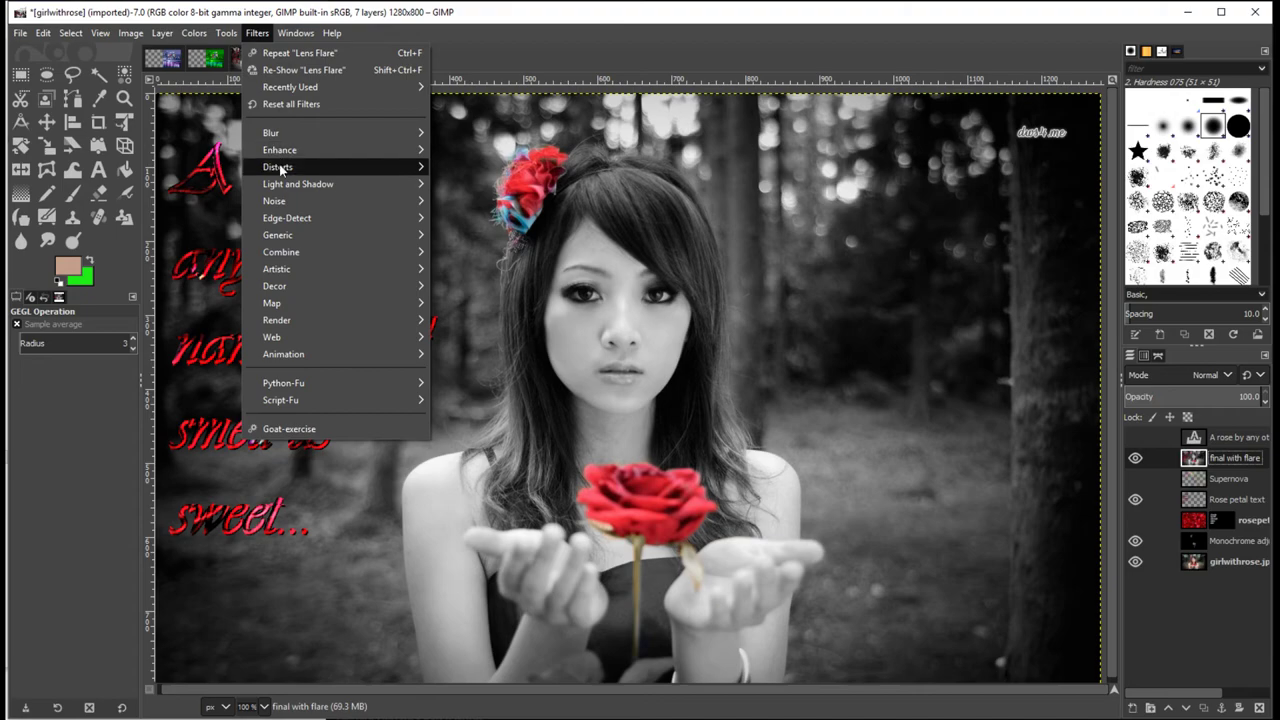
{"action": "mouse_move", "coordinate": [324, 198]}
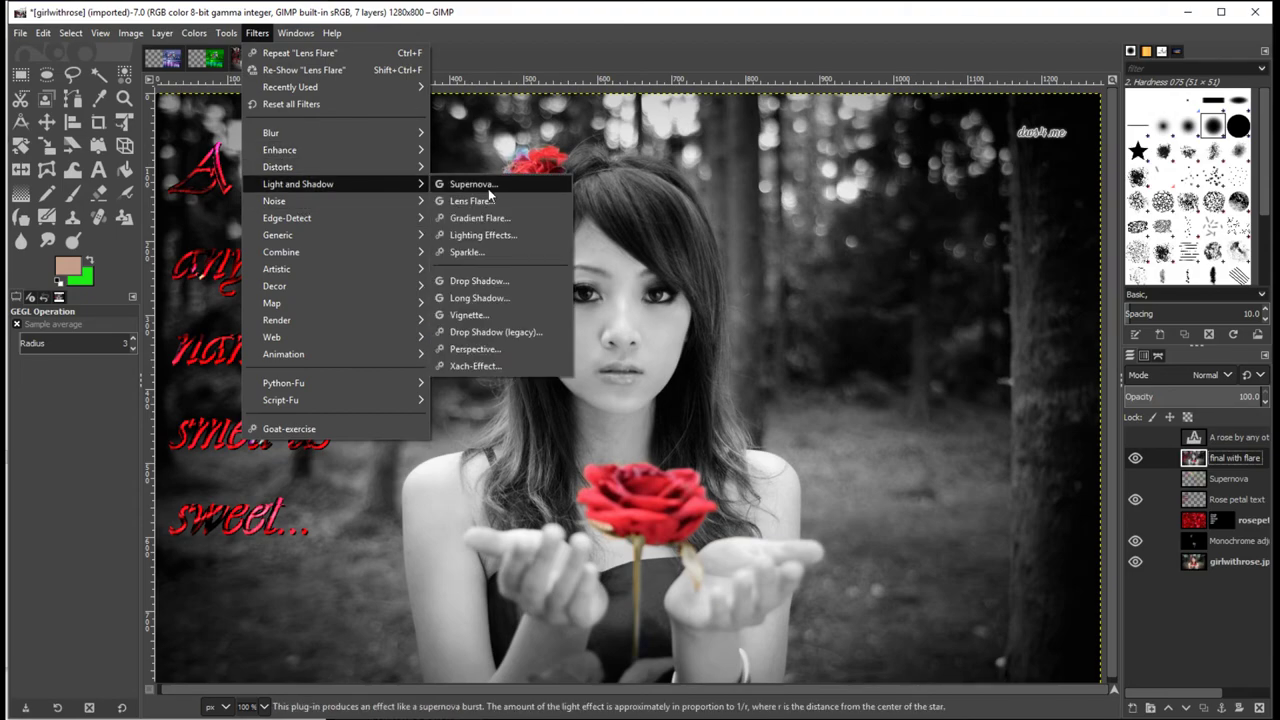
{"action": "left_click", "coordinate": [480, 201]}
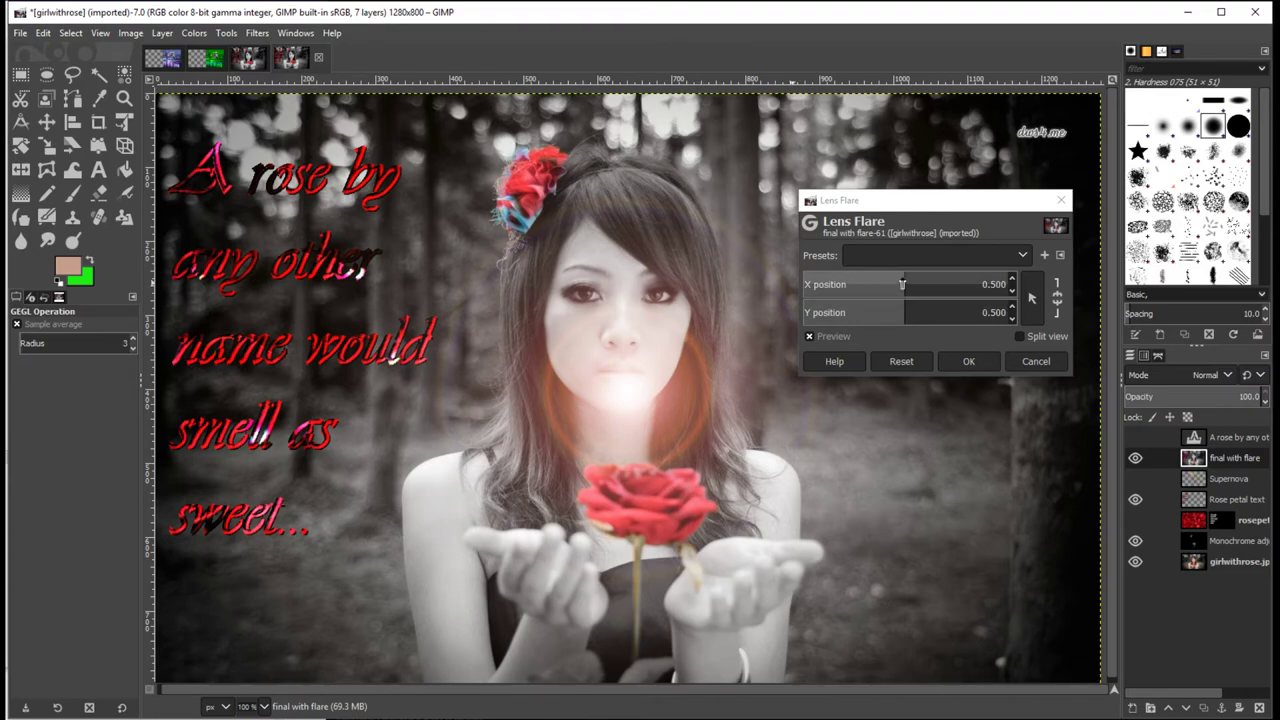
Position the flare at about X 0.663, Y 0.156 among the trees and apply it.
{"action": "left_click_drag", "start_coordinate": [903, 284], "coordinate": [865, 309]}
{"action": "left_click_drag", "start_coordinate": [909, 203], "coordinate": [420, 462]}
{"action": "left_click", "coordinate": [422, 535]}
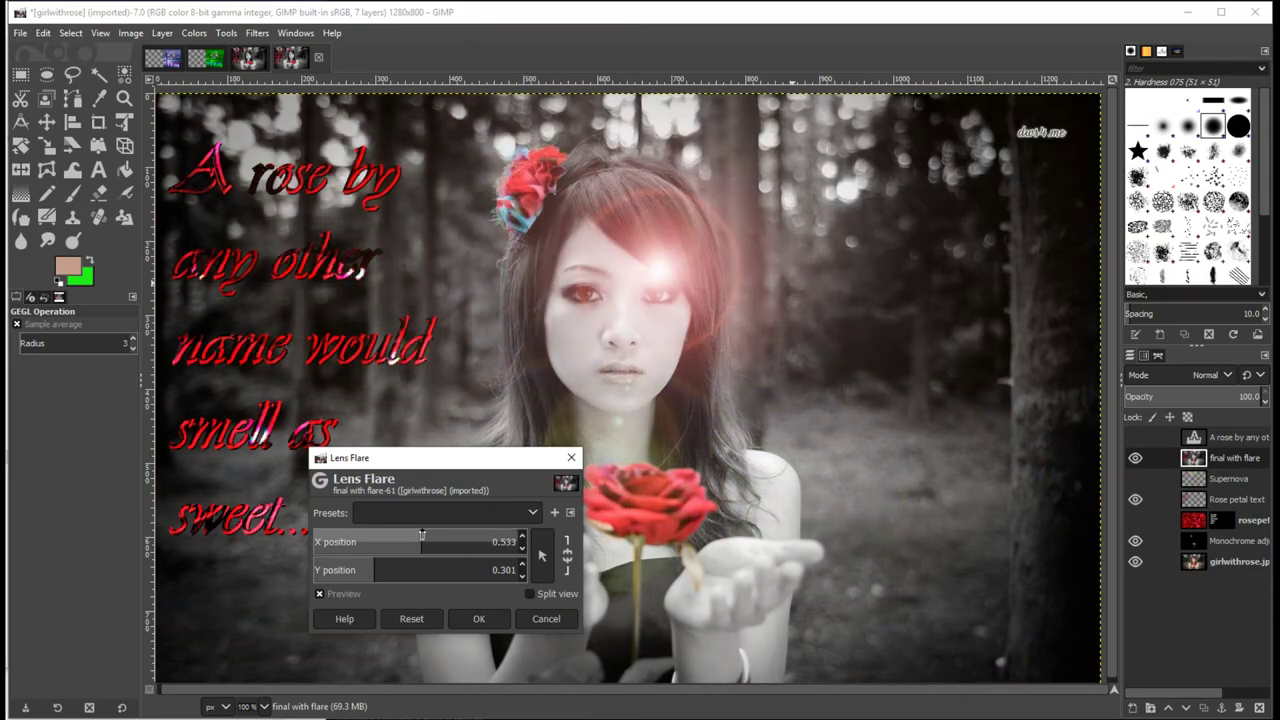
{"action": "left_click_drag", "start_coordinate": [422, 535], "coordinate": [463, 529]}
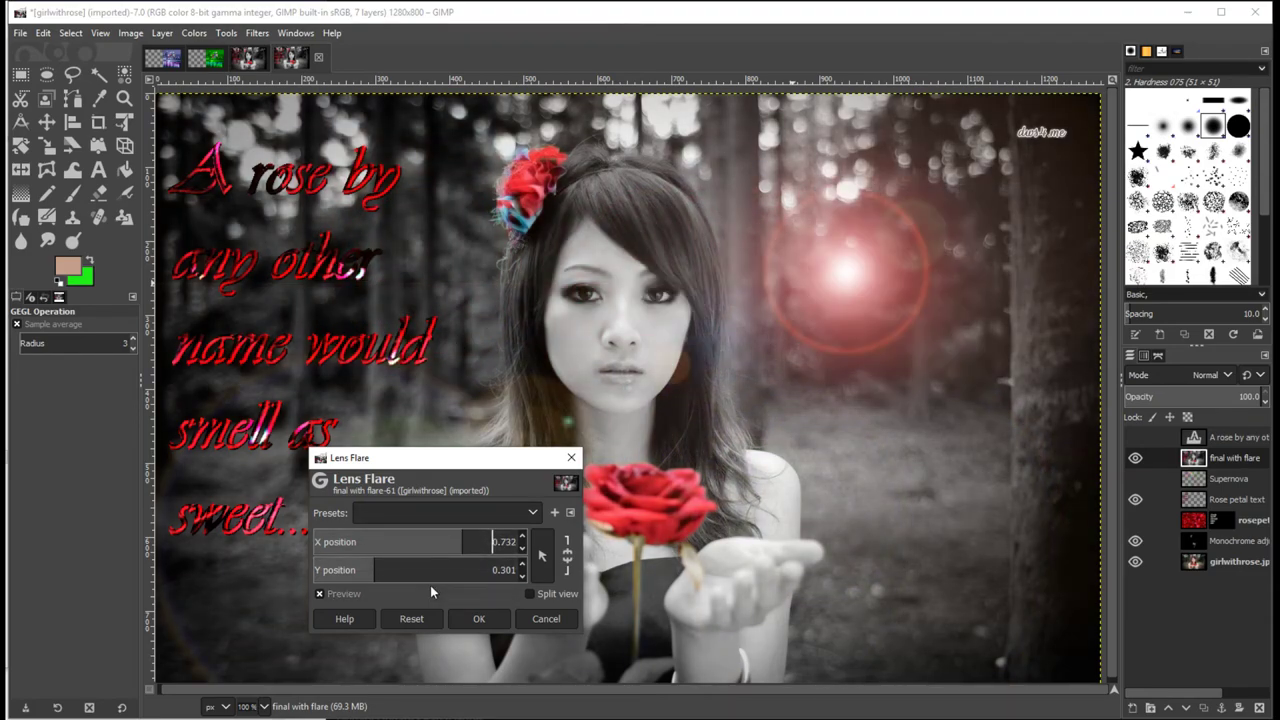
{"action": "left_click", "coordinate": [375, 570]}
{"action": "left_click_drag", "start_coordinate": [375, 570], "coordinate": [346, 570]}
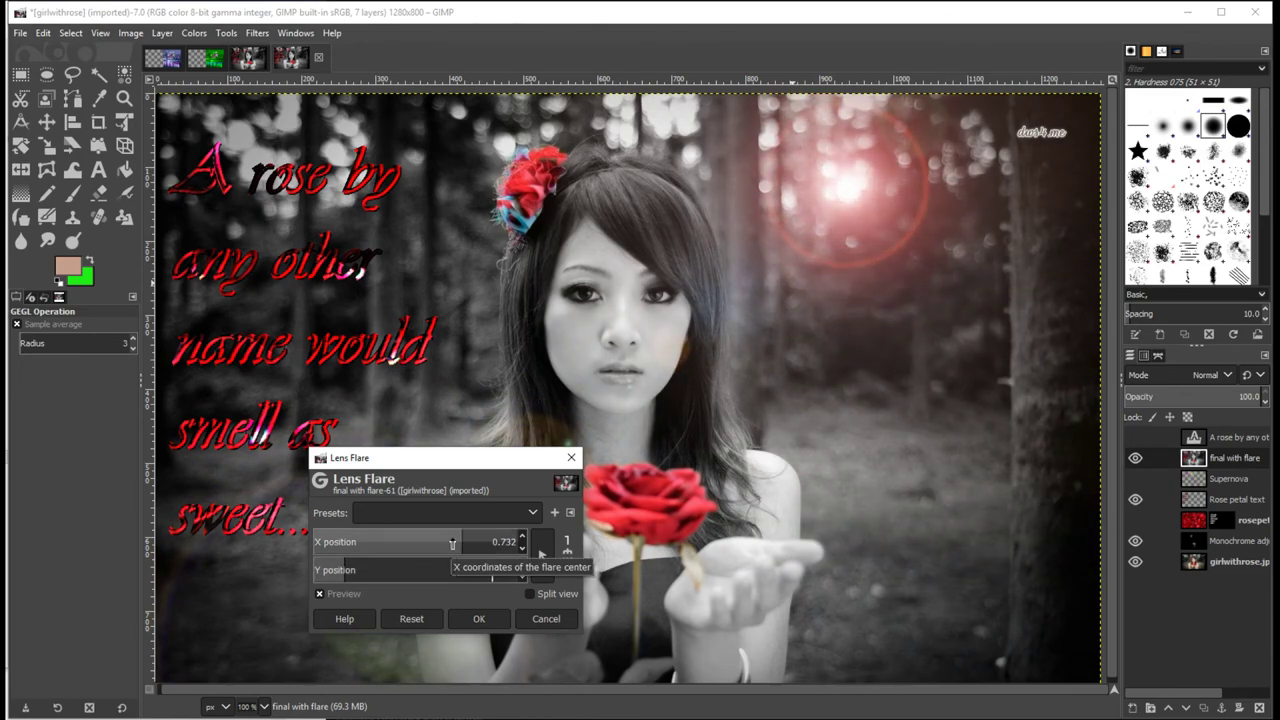
{"action": "left_click_drag", "start_coordinate": [452, 541], "coordinate": [448, 541]}
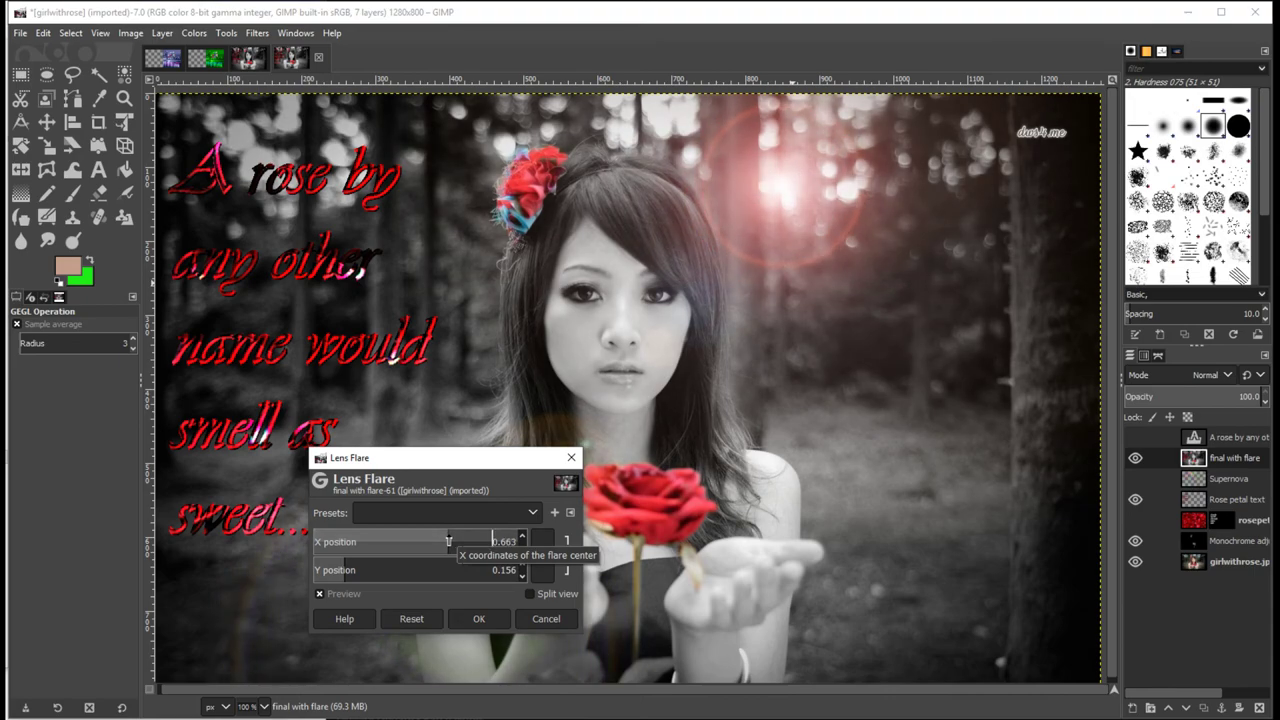
{"action": "left_click", "coordinate": [479, 618]}
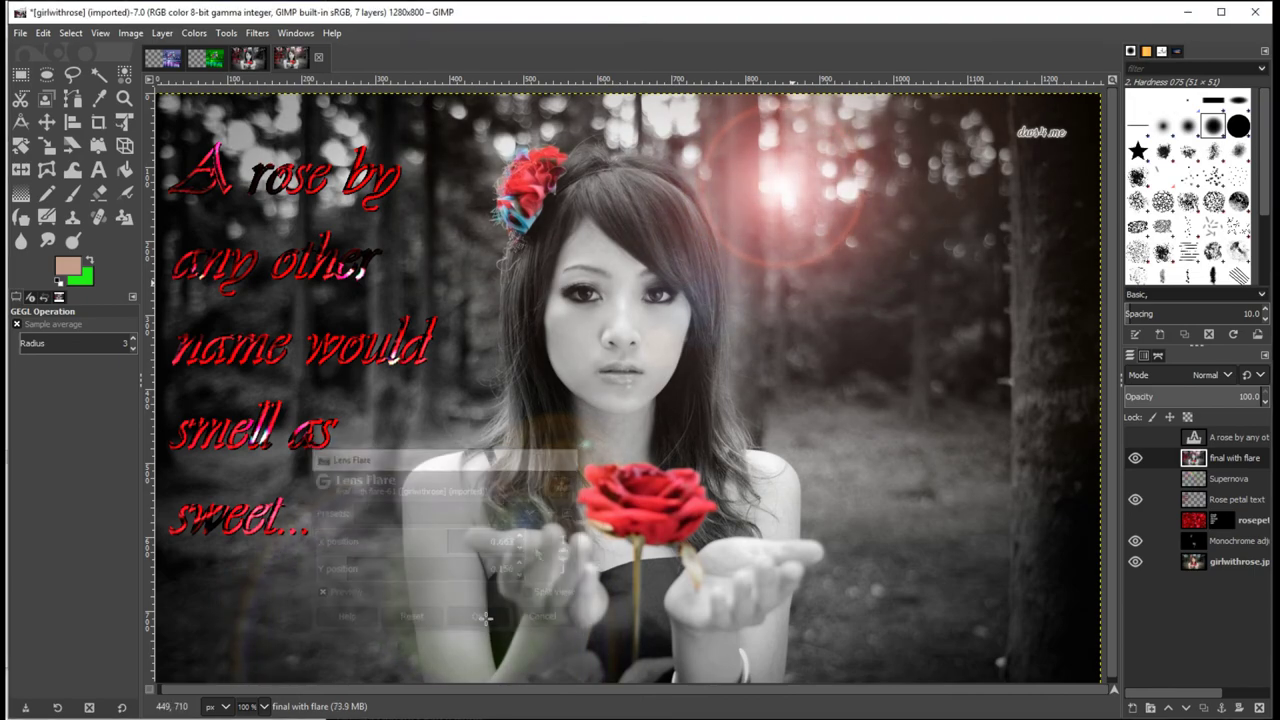